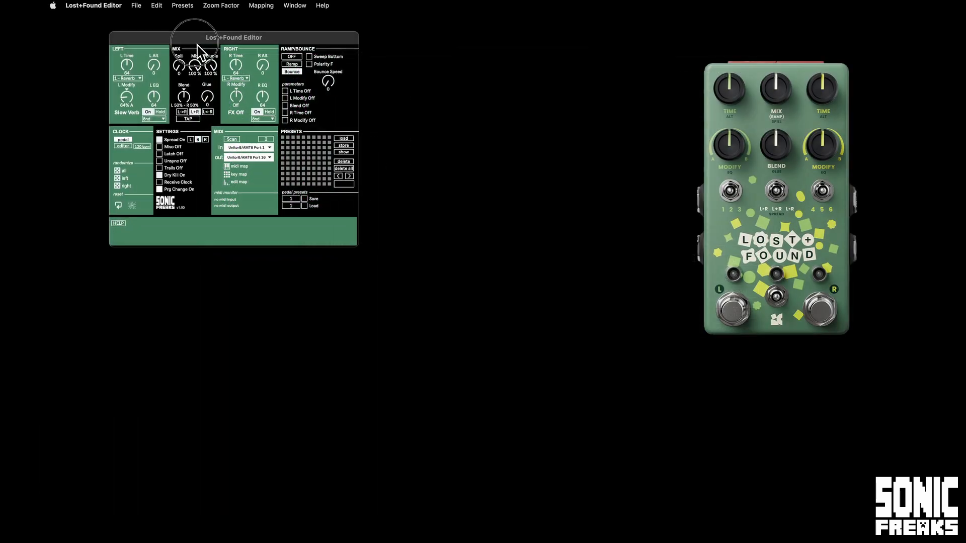
Enlarge the editor interface to a 200% zoom factor and reposition its window.
mouse_move(196, 44)
mouse_down()
mouse_move(230, 61)
mouse_move(201, 55)
mouse_up()
click(224, 6)
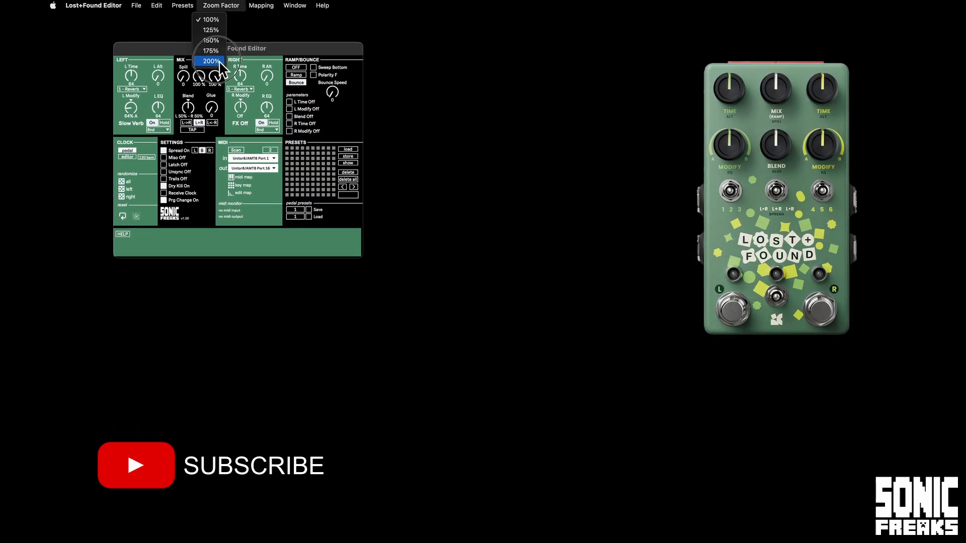
click(219, 60)
drag(216, 59, 181, 25)
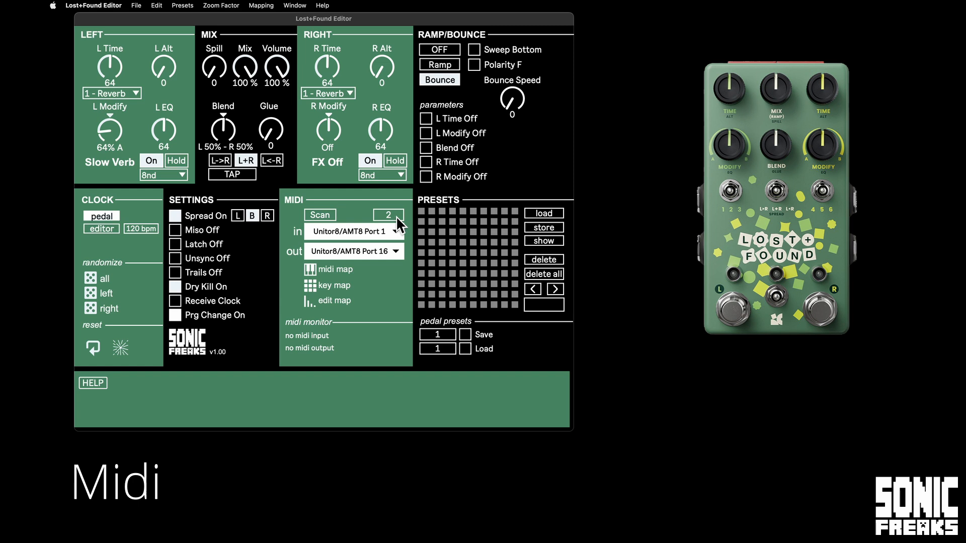
Set the MIDI channel to 2 and choose Unitor8/AMT8 Port 16 as the MIDI output.
drag(397, 215, 396, 215)
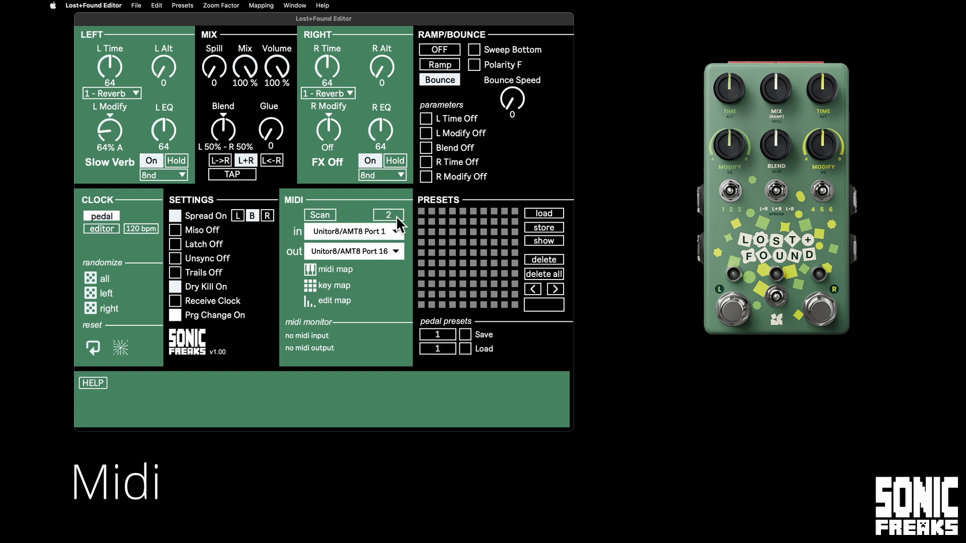
click(368, 254)
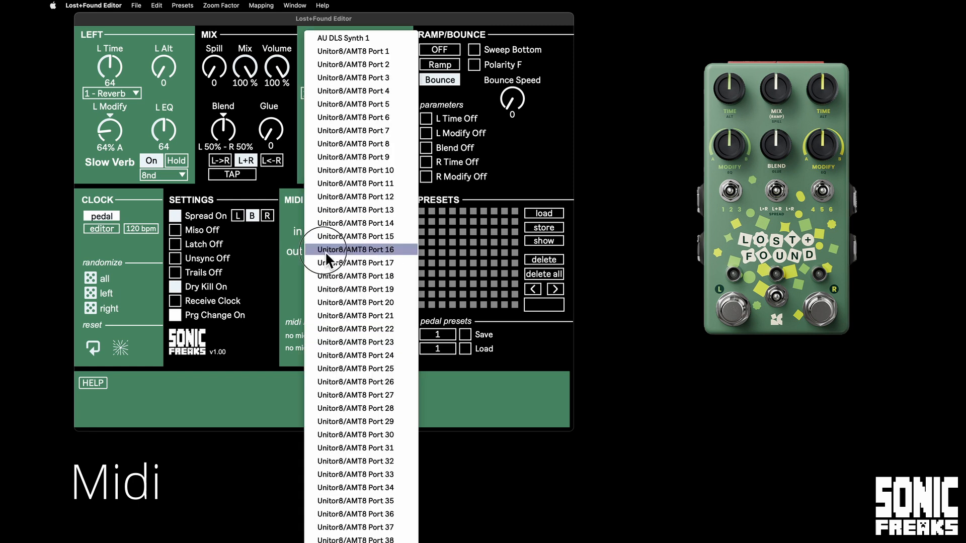
click(393, 249)
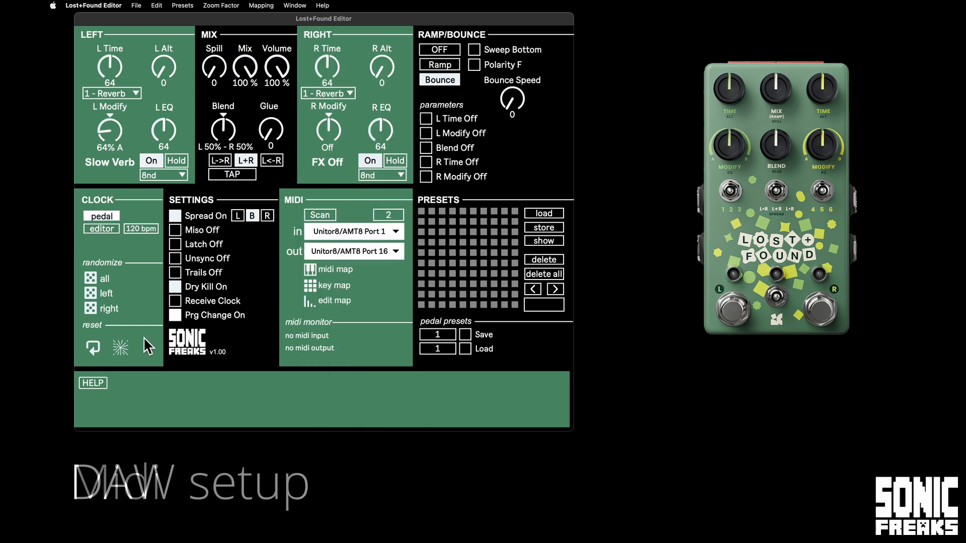
Switch to Logic Pro, inspect the Waldorf Pulse 2 send to Bus 10 and the L+F I/O plug-in settings, and return to the editor.
key(super+Tab)
key(super+Tab)
key(super+Tab)
key(super+Tab)
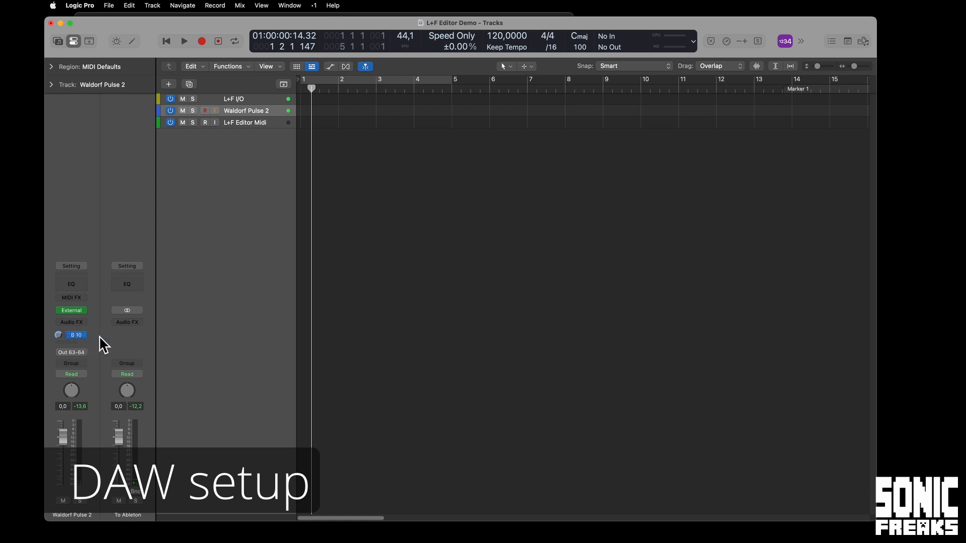
click(84, 336)
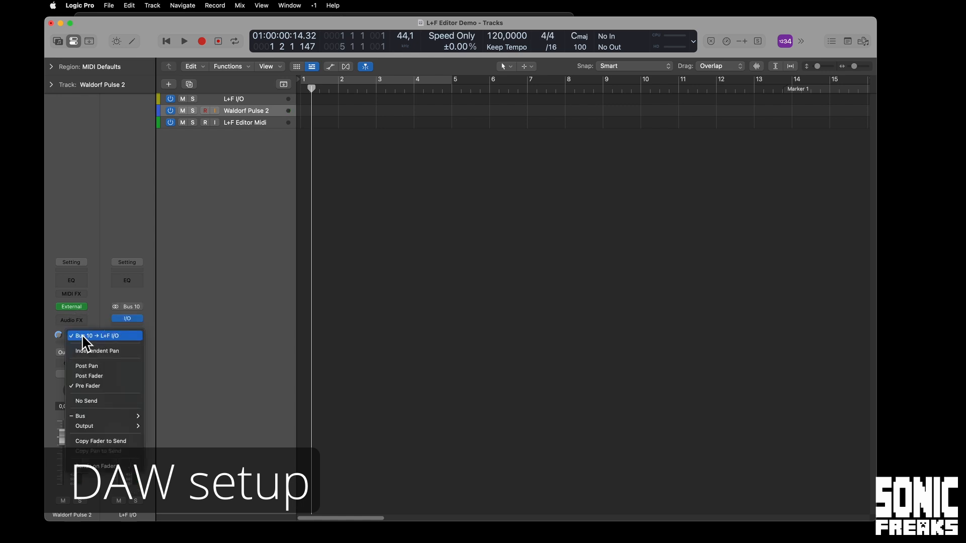
click(213, 307)
click(130, 318)
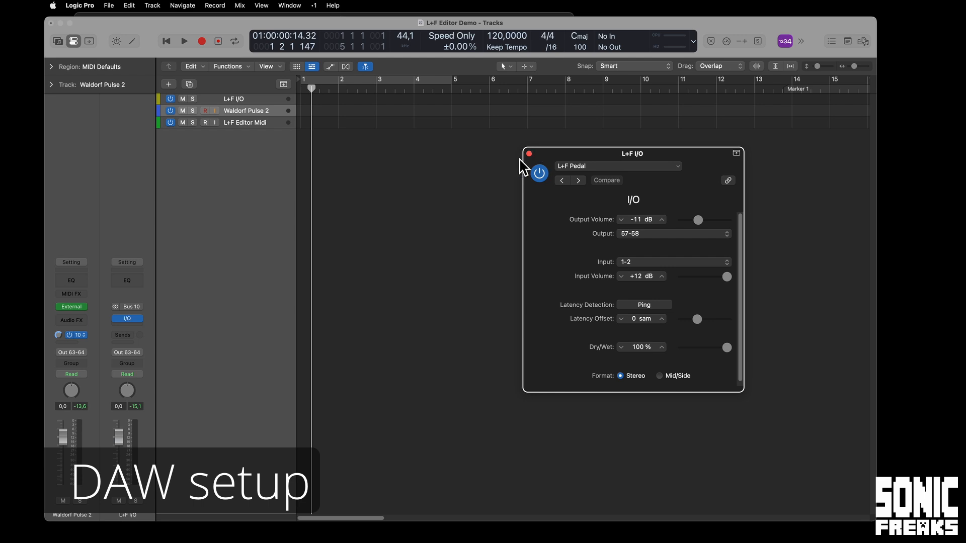
click(529, 154)
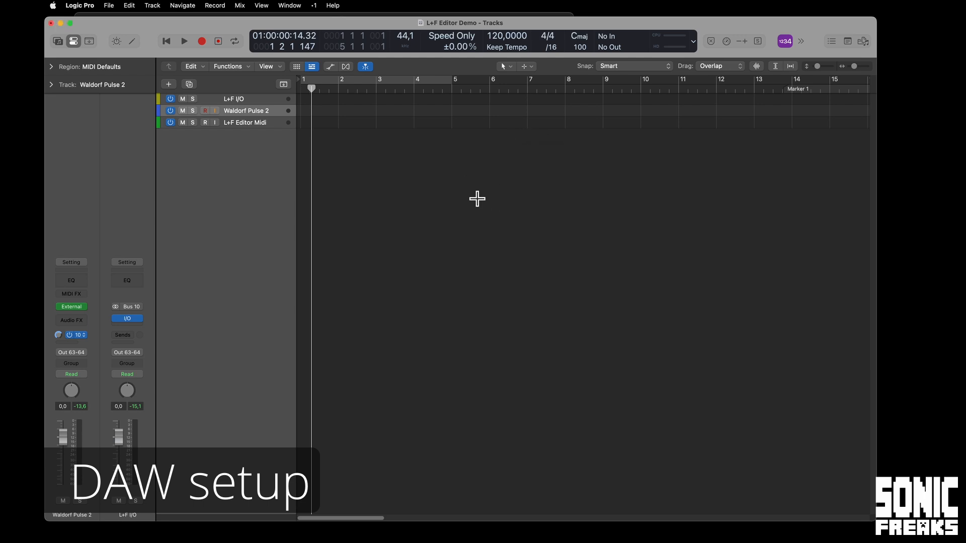
key(super+h)
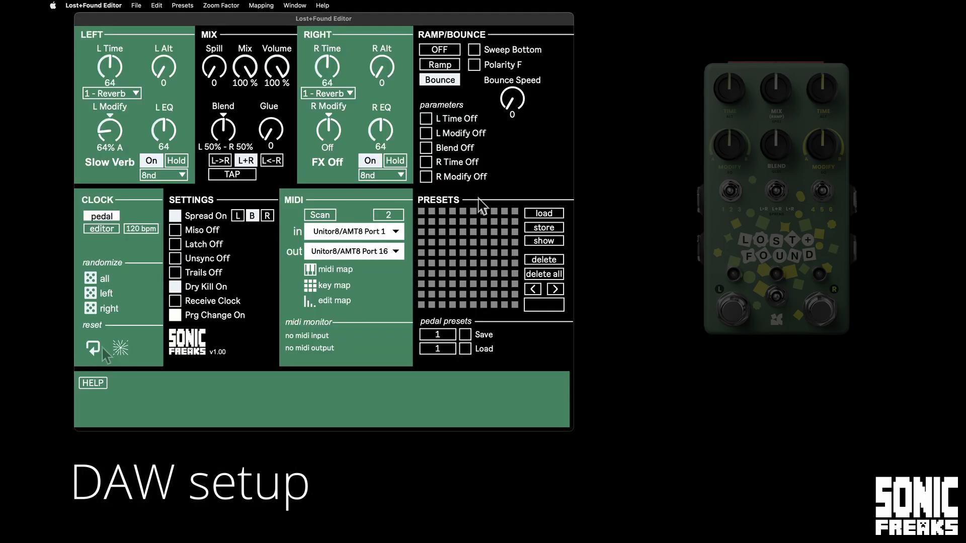
Reset the pedal parameters to their defaults and reposition the editor window.
click(93, 347)
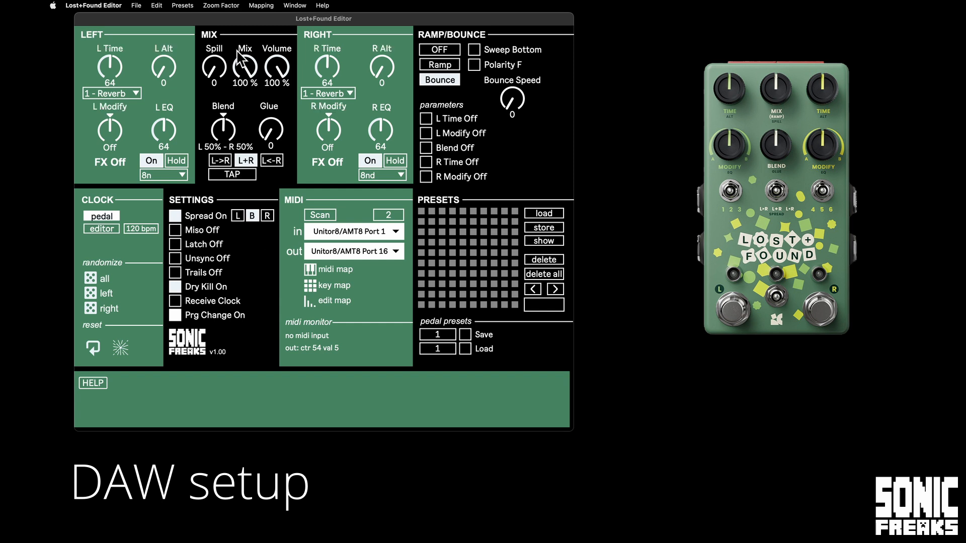
drag(227, 22, 212, 22)
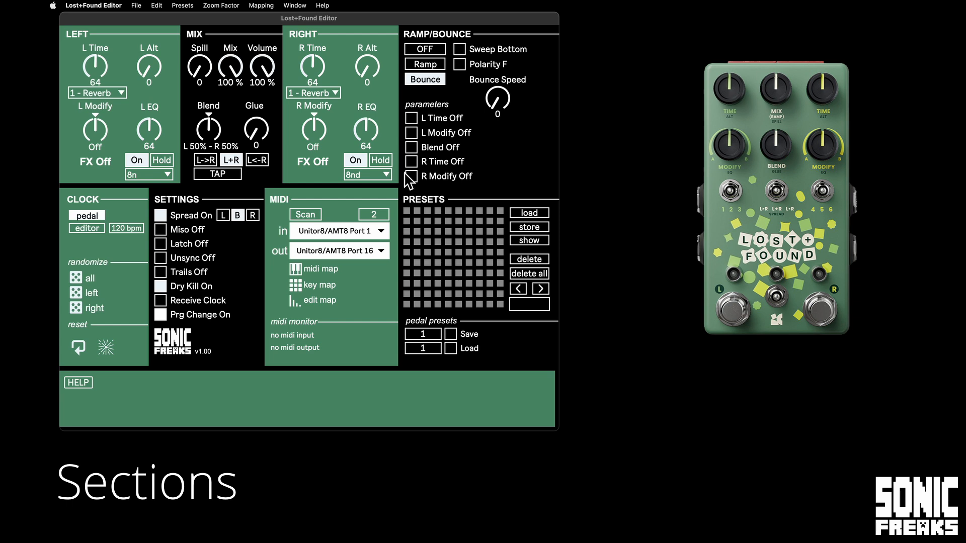
drag(98, 20, 92, 24)
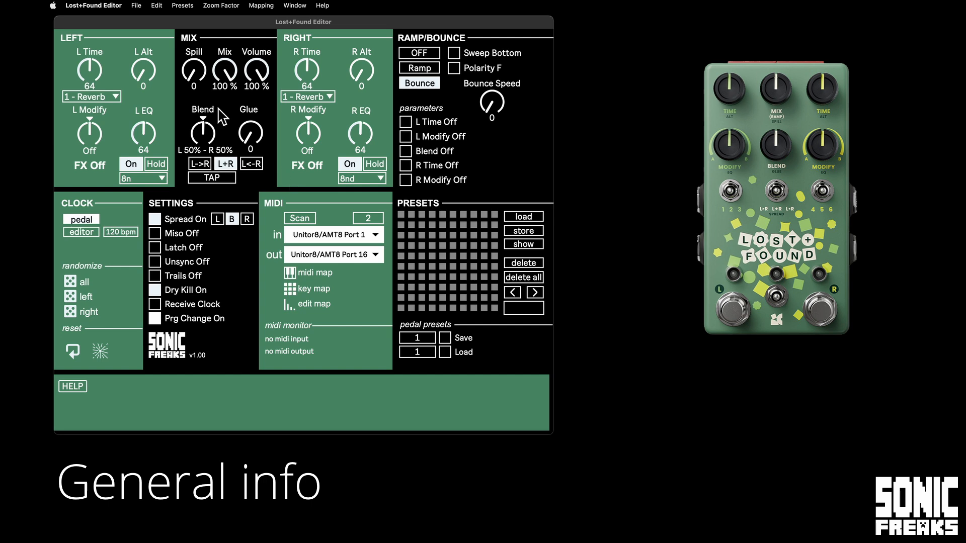
drag(127, 22, 132, 26)
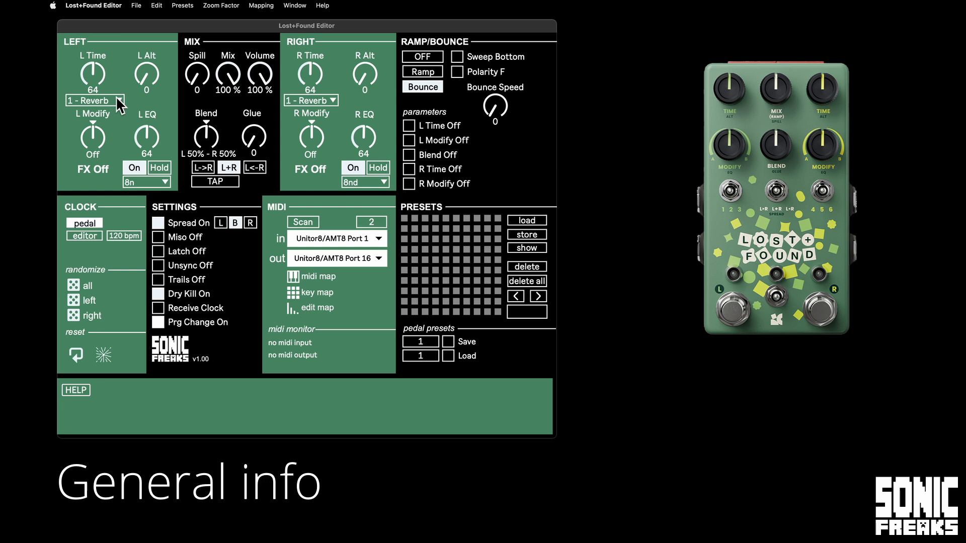
Set L Time to 29 and switch the left effect bank to 6 - Bend and finally to 2 - Pitch.
drag(98, 80, 109, 99)
click(109, 99)
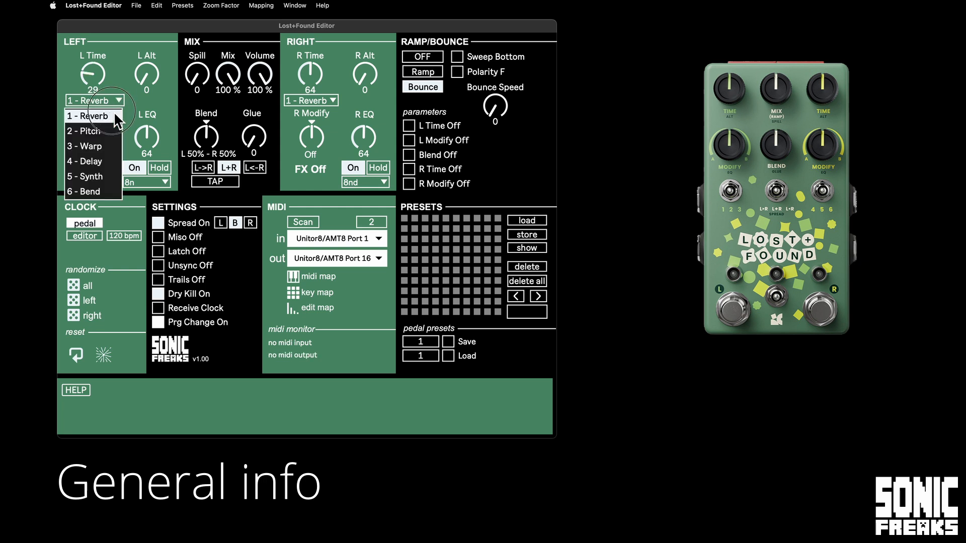
click(109, 188)
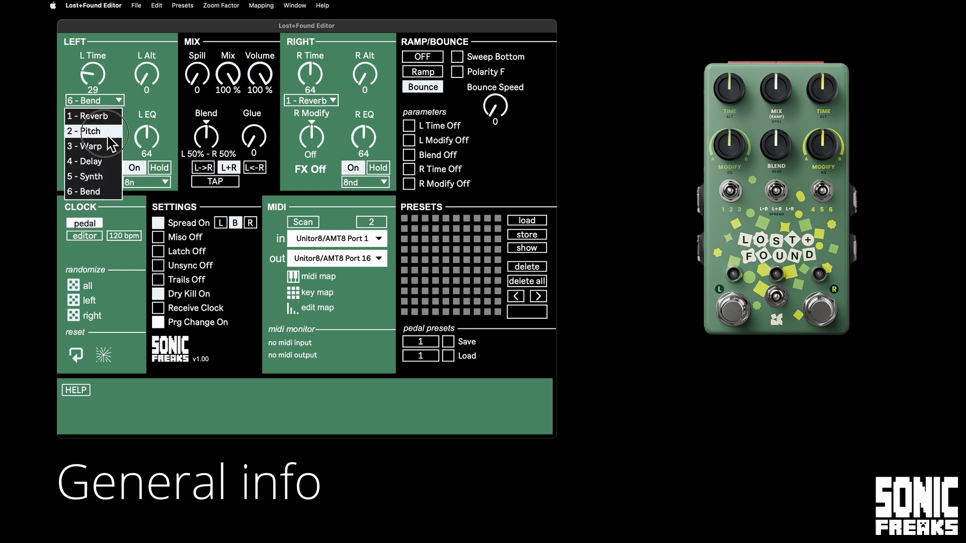
click(91, 132)
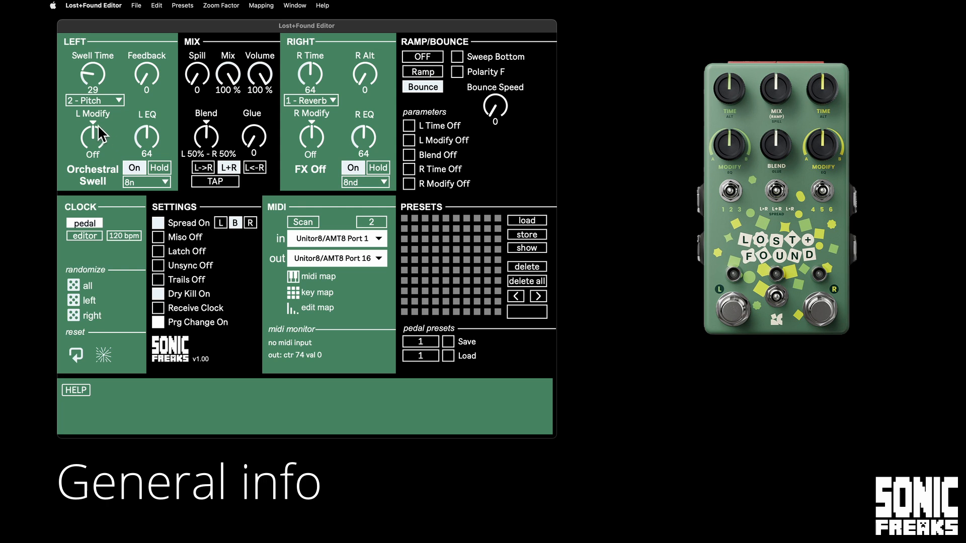
Set the left Orchestral Swell effect to 75% A on L Modify, 41 on L Time and 32 on Feedback.
drag(96, 146, 91, 141)
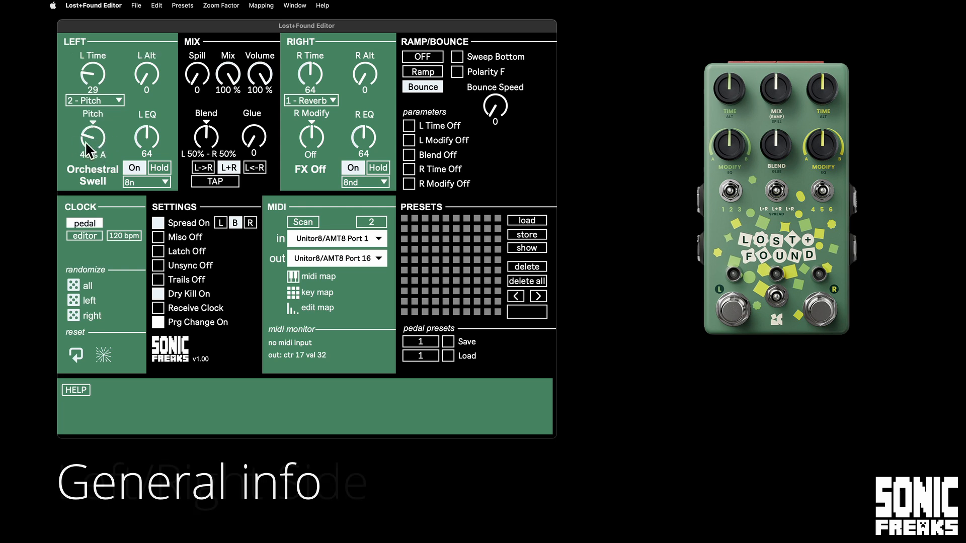
drag(87, 141, 99, 139)
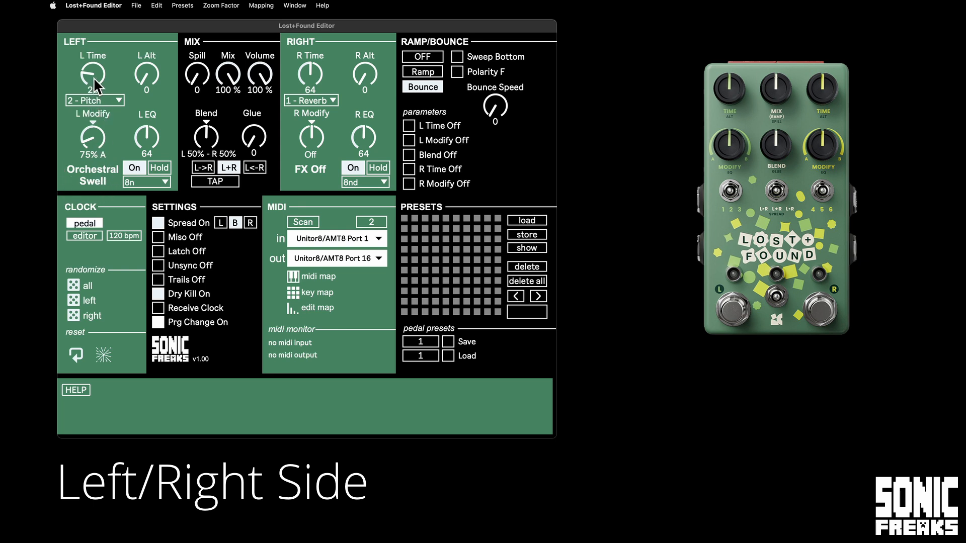
drag(93, 77, 93, 65)
drag(152, 69, 156, 92)
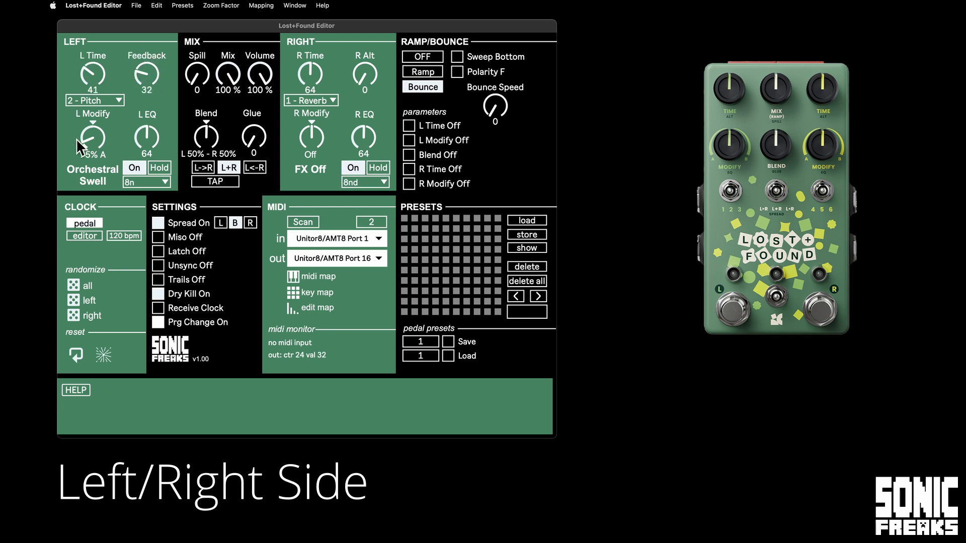
Try L Modify at 29% B and R Modify at 10% B before turning both effects off, and raise Glue to 86.
drag(94, 137, 90, 109)
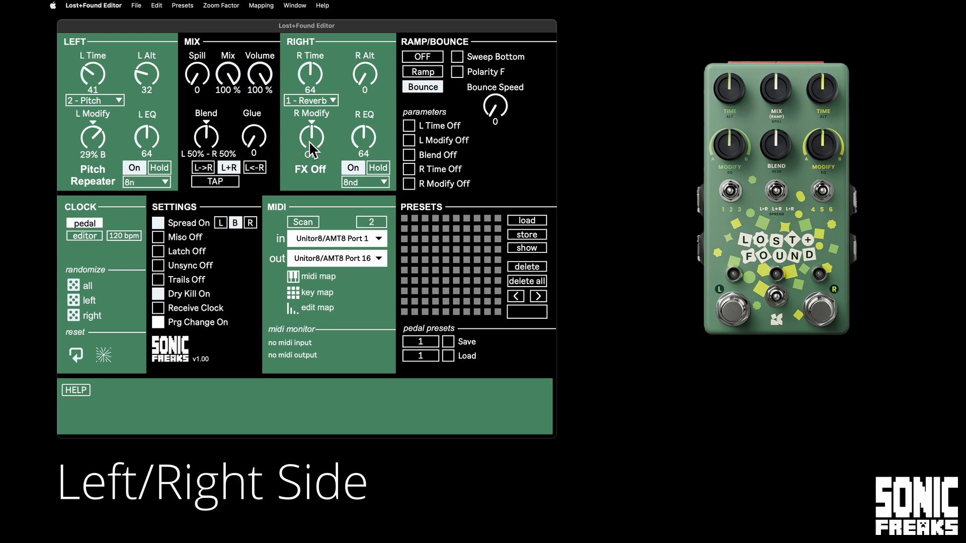
drag(309, 141, 310, 139)
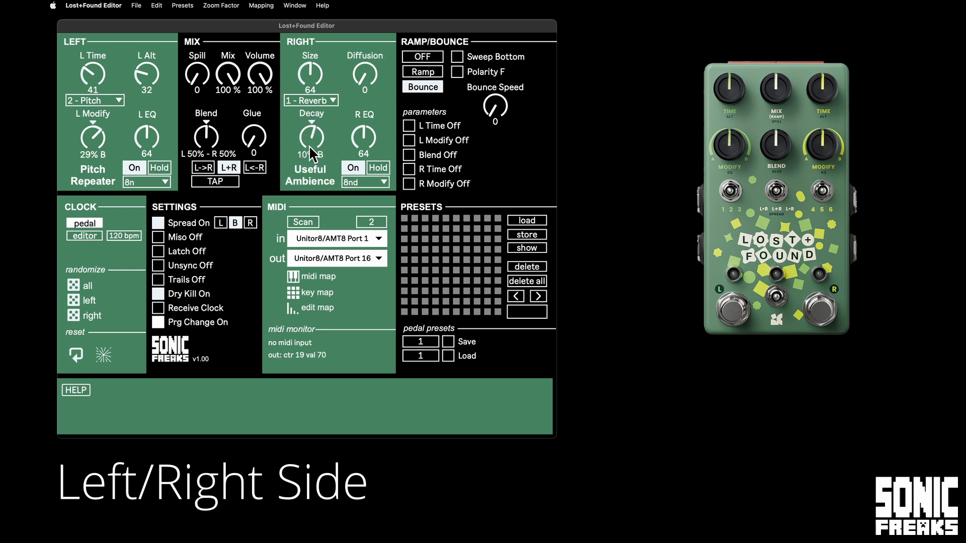
click(311, 122)
click(95, 123)
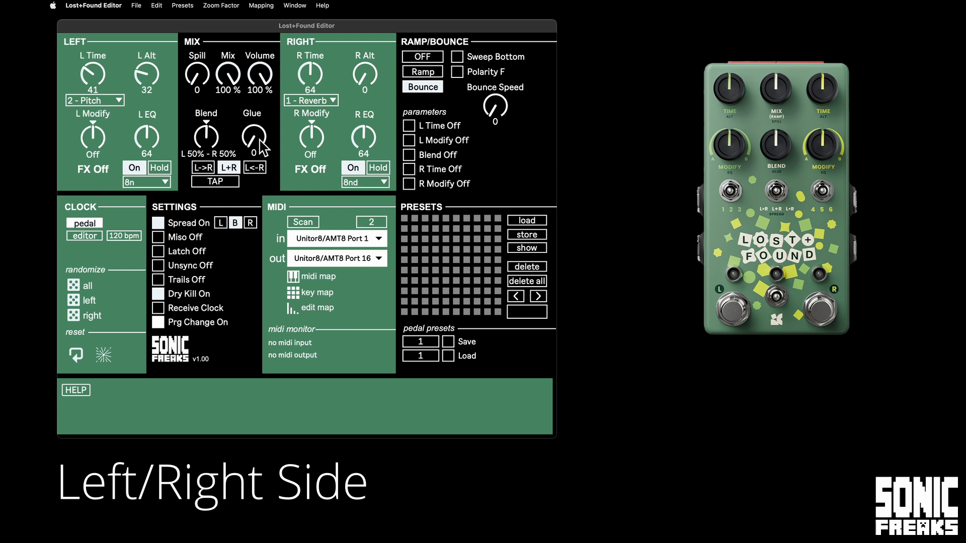
drag(256, 137, 251, 70)
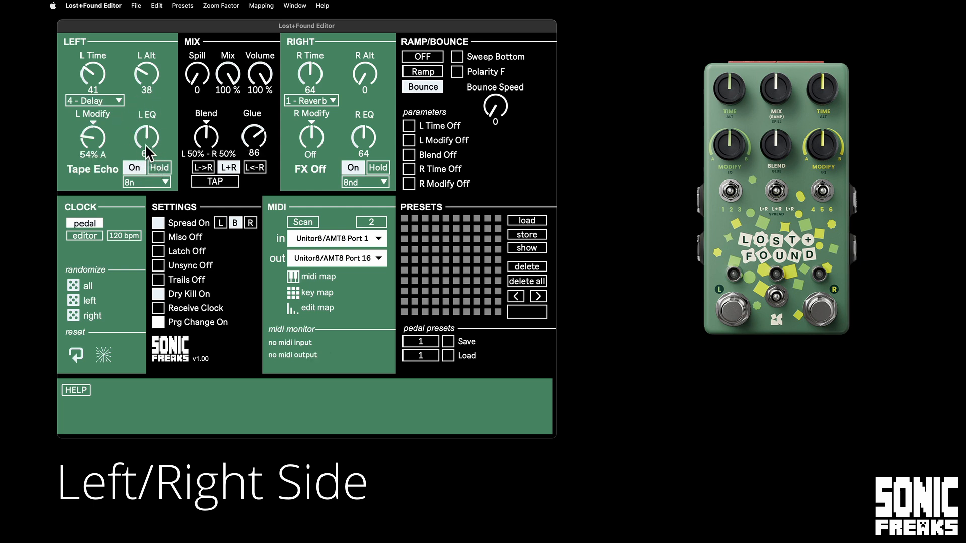
Try L EQ at 105, reset it to 64, and test the left side's On and Hold switches.
drag(144, 137, 145, 153)
drag(145, 137, 145, 116)
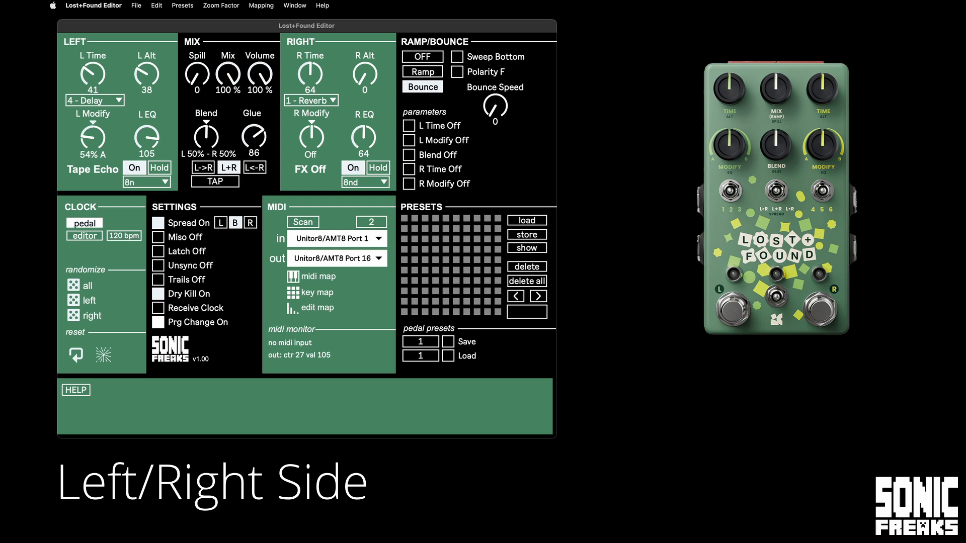
double_click(146, 134)
click(142, 168)
click(159, 167)
Select 8n as the left note division and set L Time to 64.
click(139, 183)
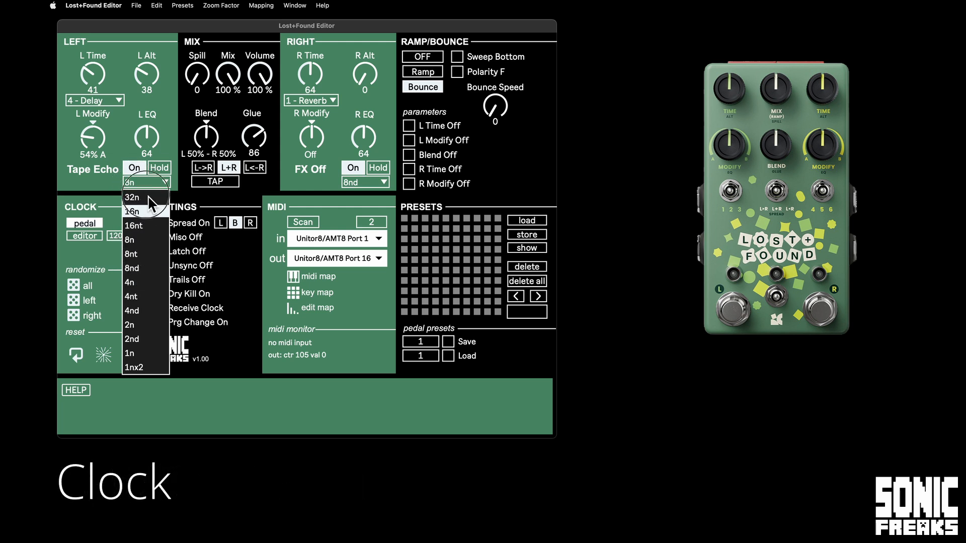
click(148, 243)
drag(94, 71, 93, 71)
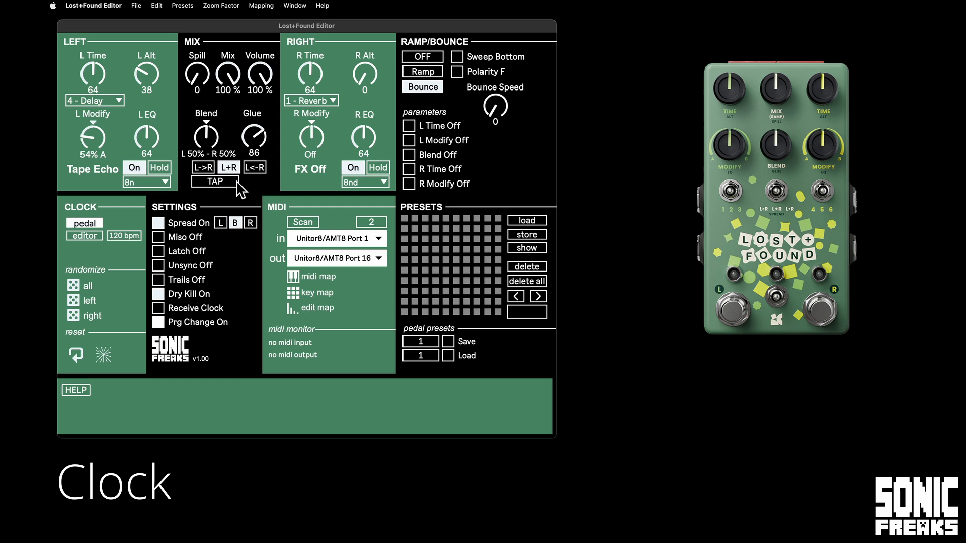
Tap in a steady tempo for the pedal with about ten taps on the mix section's tap tempo.
click(220, 182)
click(221, 183)
click(221, 183)
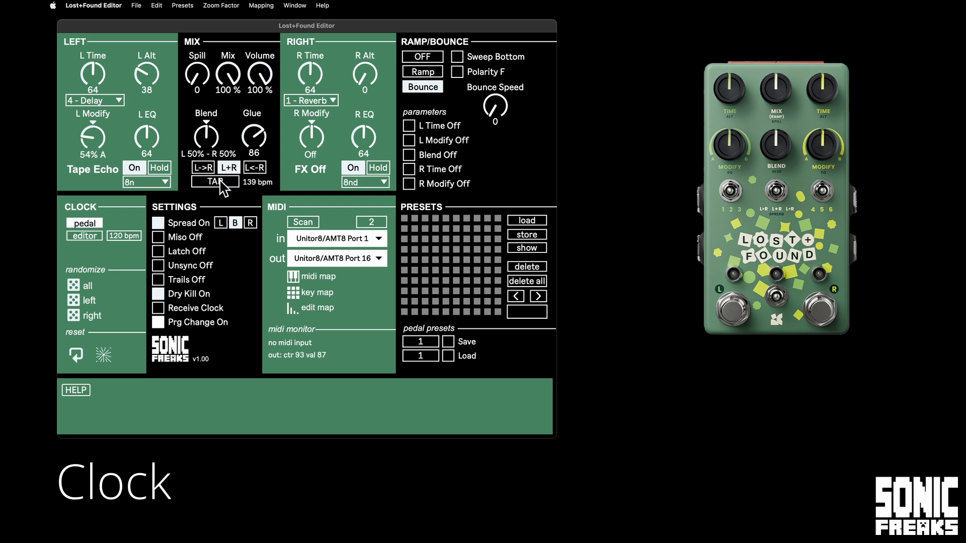
click(222, 183)
click(220, 183)
click(220, 183)
click(220, 183)
click(221, 183)
click(221, 183)
click(221, 183)
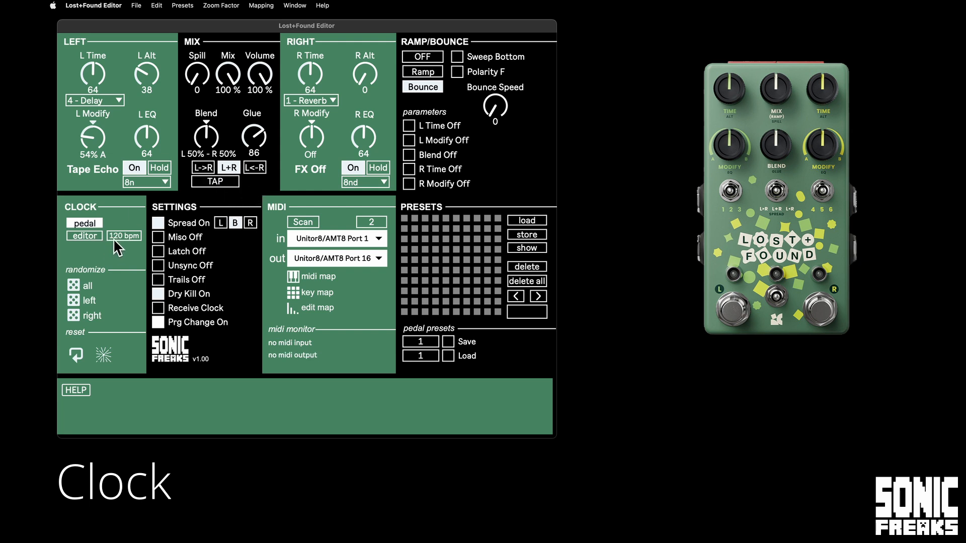
Set the editor clock tempo to 130 bpm and the left note division to 8nd.
mouse_move(115, 237)
mouse_down()
mouse_move(119, 227)
mouse_move(113, 236)
mouse_up()
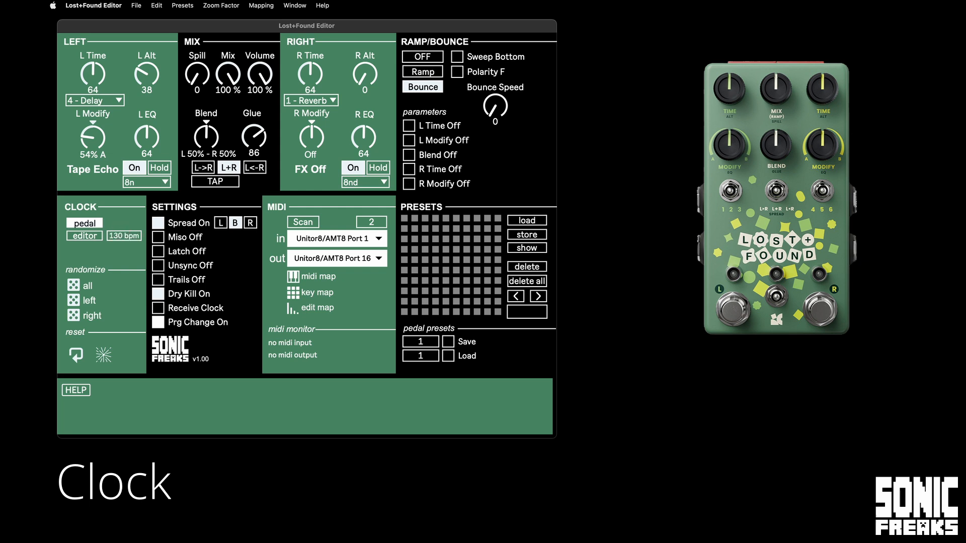
click(86, 235)
click(150, 184)
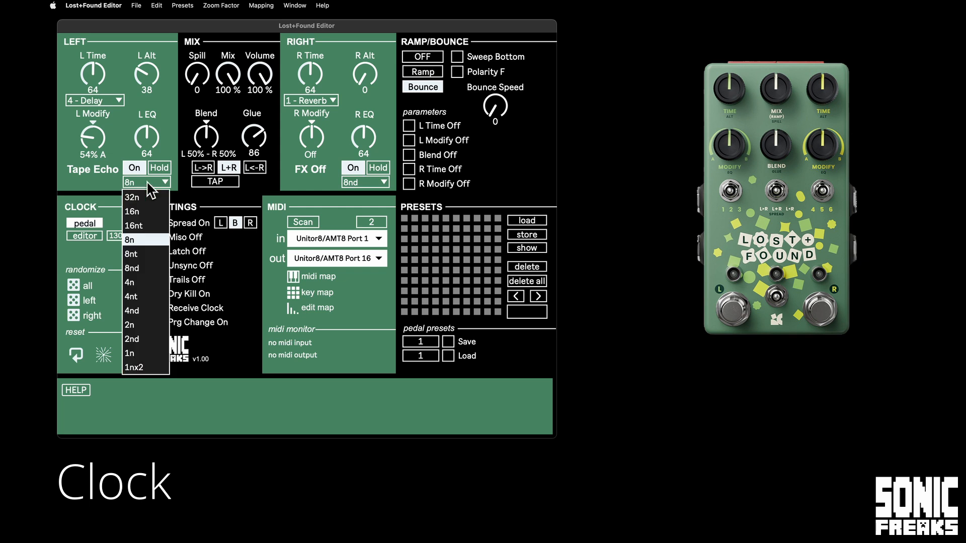
click(154, 269)
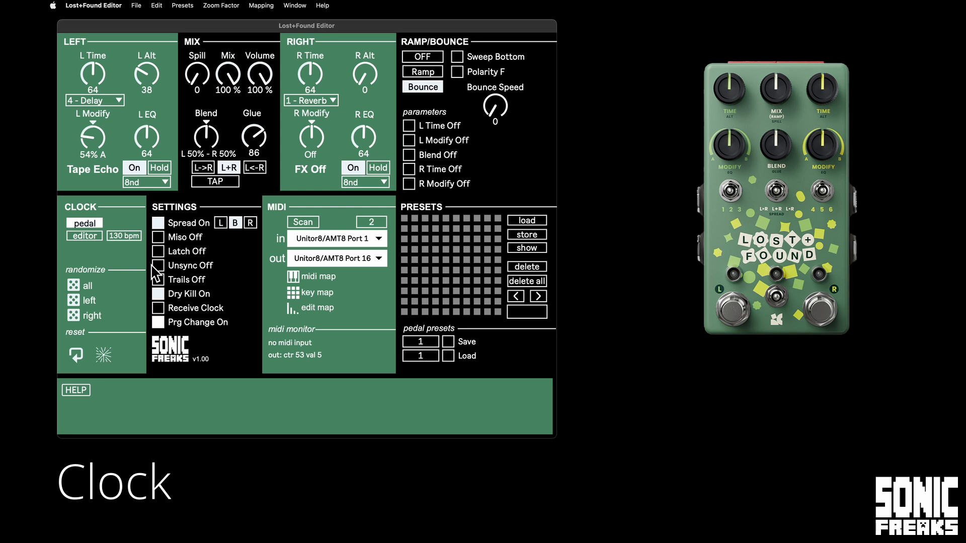
Change the left note division to 4n and fine-tune L Time to 67.
click(154, 187)
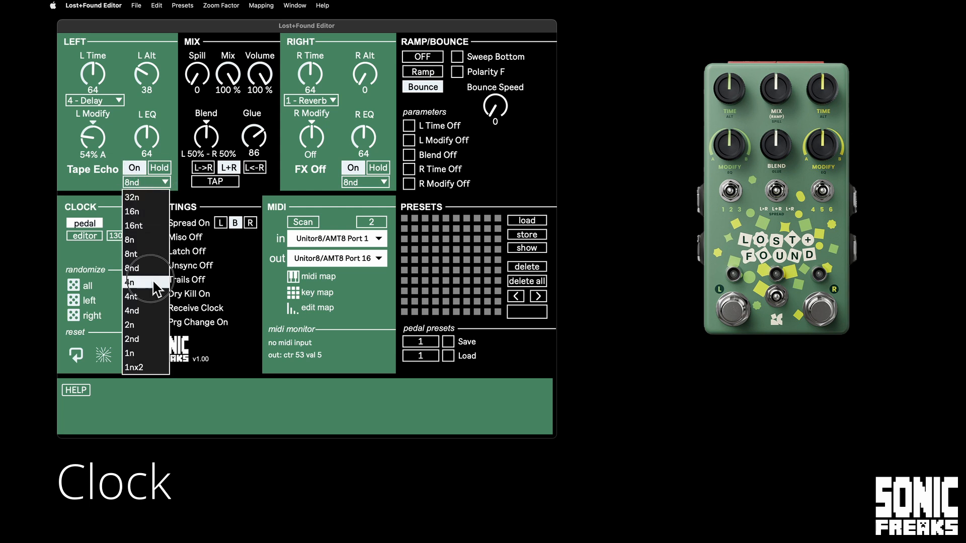
click(150, 292)
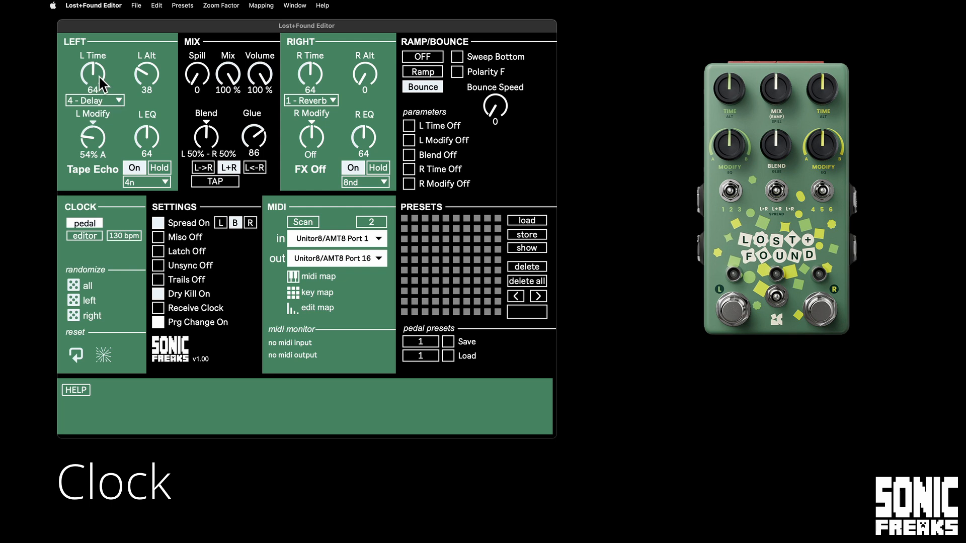
scroll(98, 74, down, 5)
scroll(98, 75, down, 8)
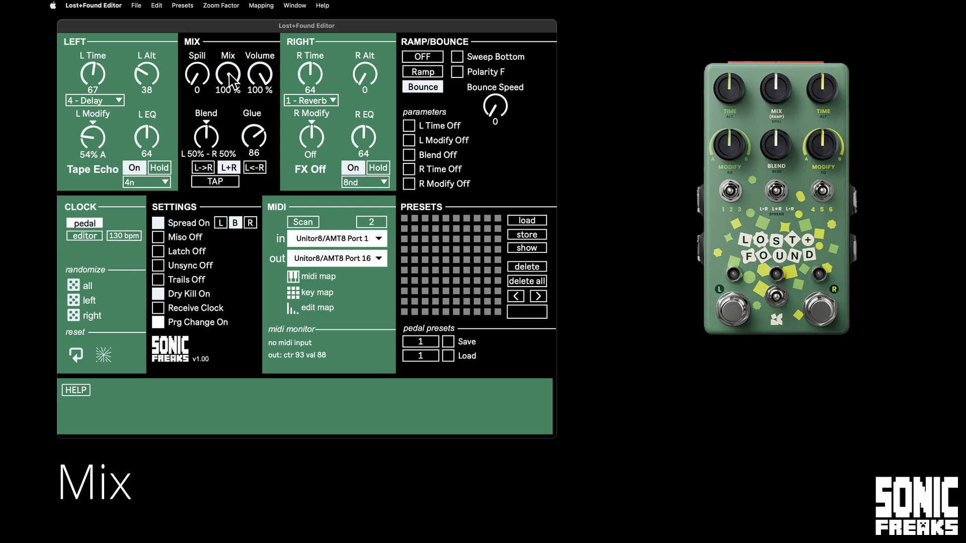
Lower the mix Volume to 0% and bring it back up to 100%.
drag(254, 79, 275, 136)
drag(259, 76, 279, 161)
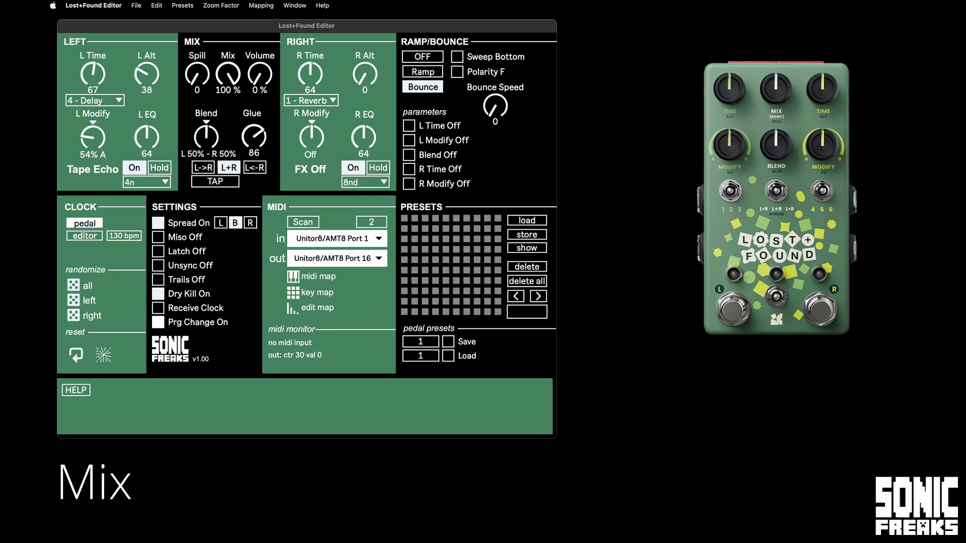
drag(261, 81, 321, 18)
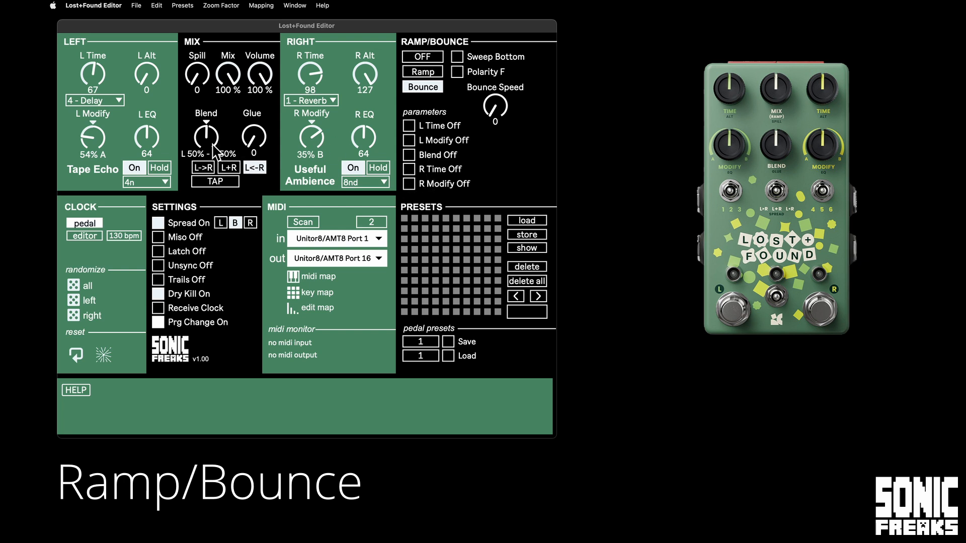
Shift the mix Blend towards the right effect, to L 37% - R 62%.
mouse_move(219, 146)
mouse_down()
mouse_move(209, 162)
mouse_move(212, 116)
mouse_move(217, 138)
mouse_up()
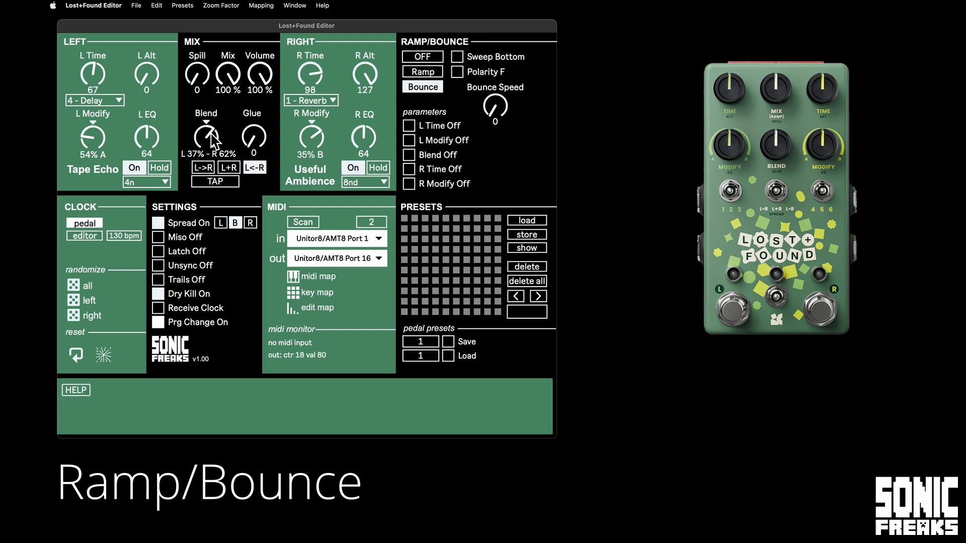
Re-centre the mix Blend at L 50% - R 50%, turn Ramp/Bounce on and set the Bounce Speed to 41.
click(207, 122)
click(431, 56)
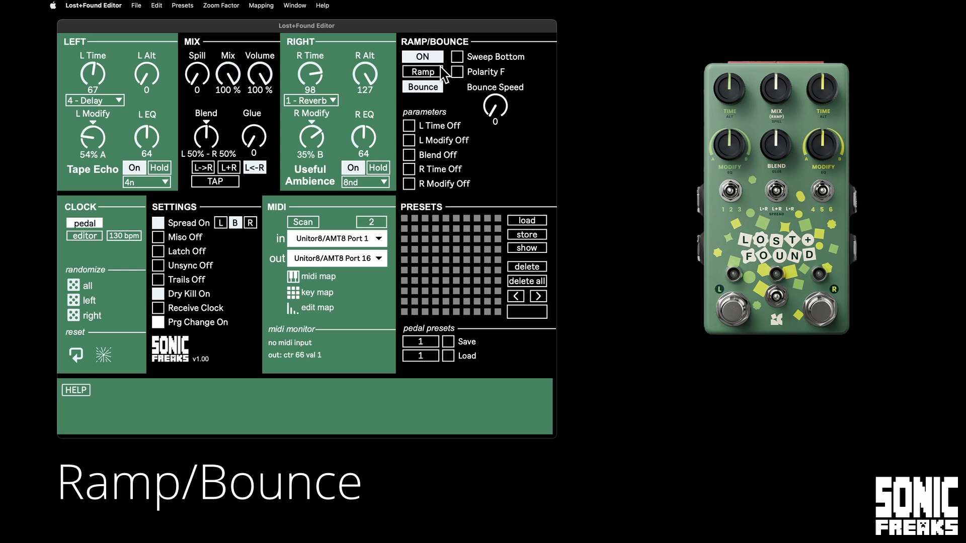
drag(495, 106, 501, 81)
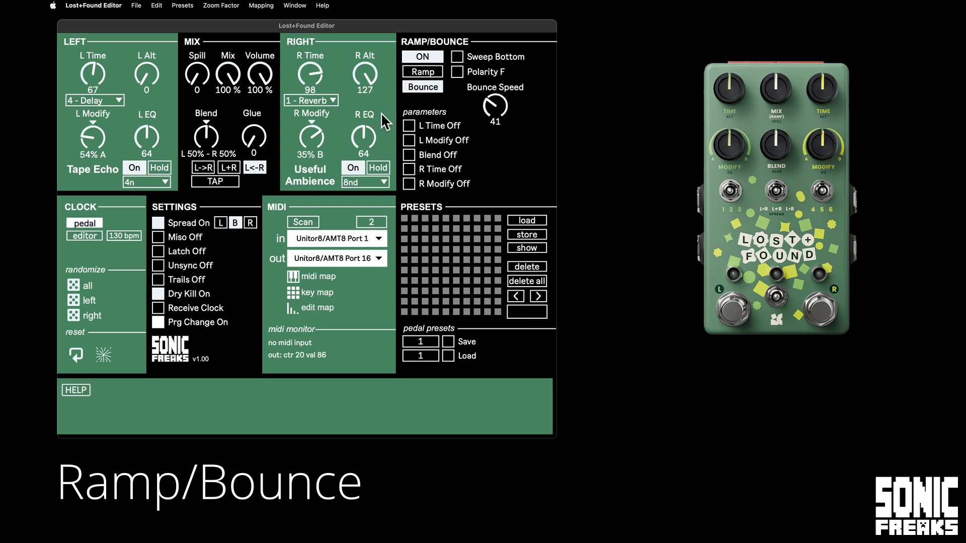
Set the Blend fully to the left effect, switch the sweep to Sweep Top and enable Blend as a bounce parameter.
drag(211, 146, 203, 176)
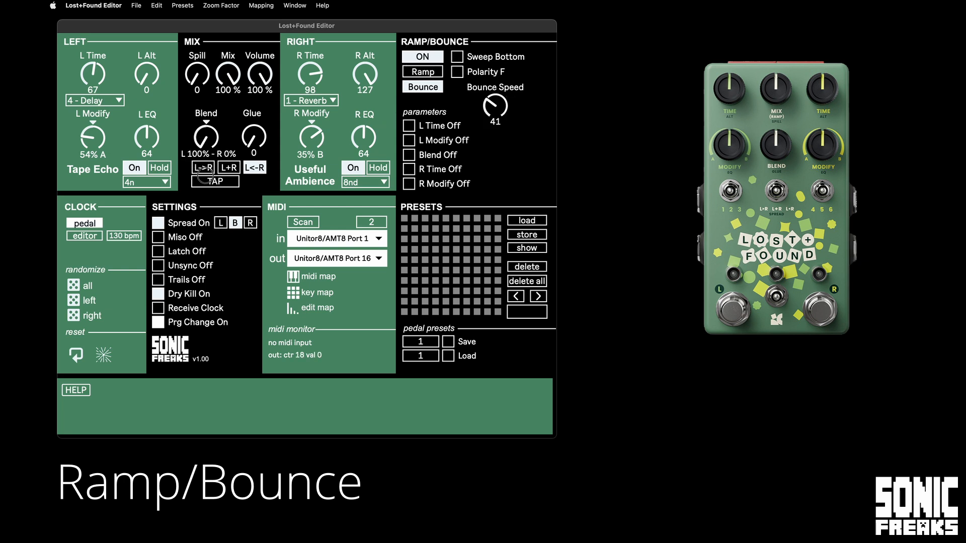
click(457, 58)
click(411, 153)
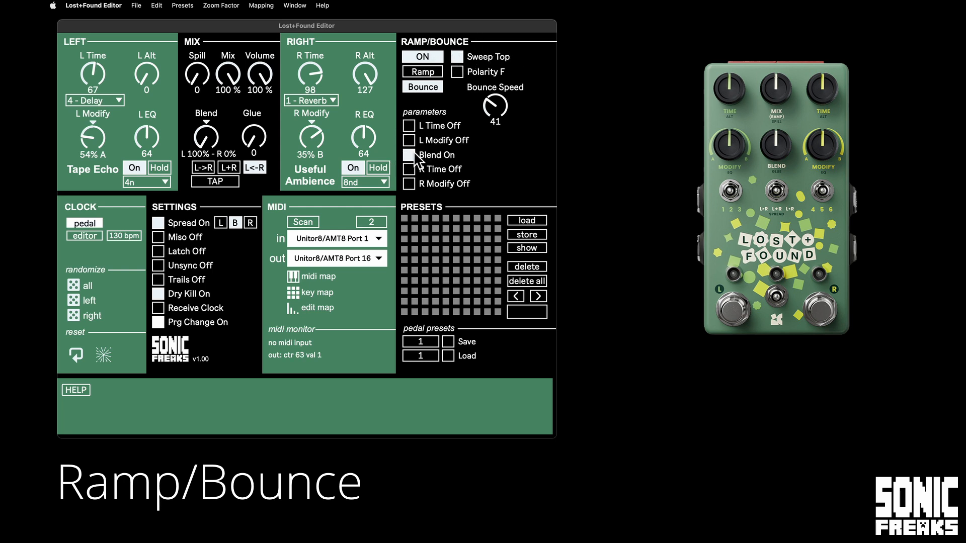
Adjust the Bounce Speed to 65 and set R Modify to 46% B.
drag(496, 124, 495, 112)
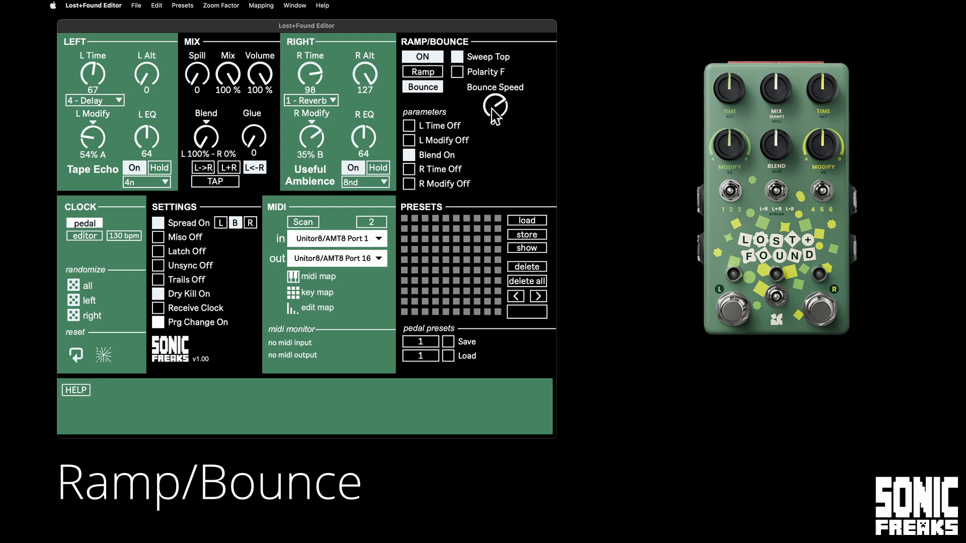
drag(495, 115, 437, 138)
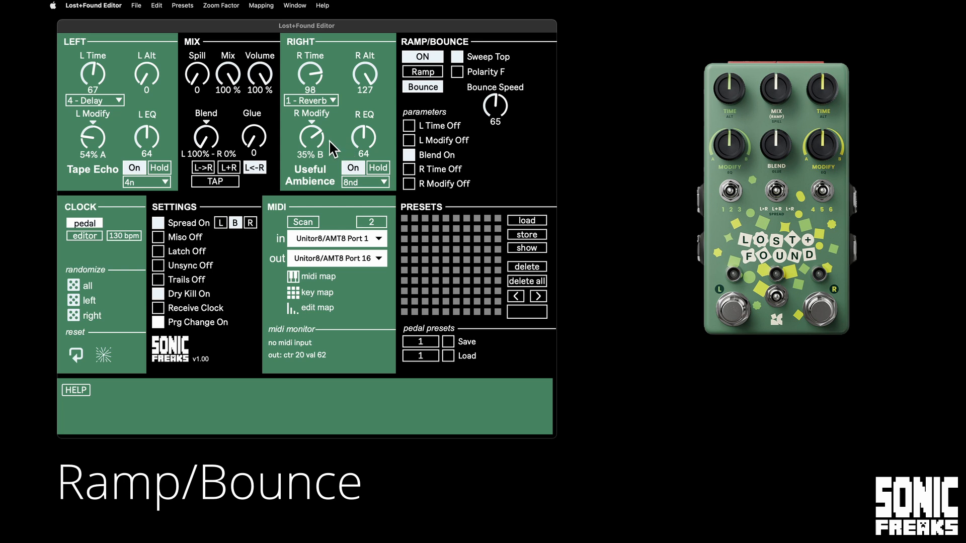
mouse_move(321, 137)
mouse_down()
mouse_move(317, 128)
mouse_move(321, 137)
mouse_up()
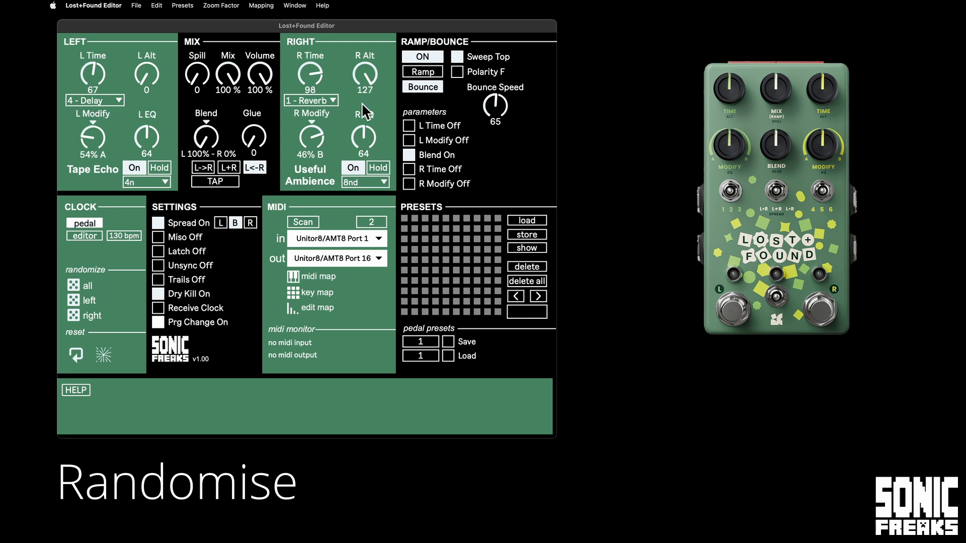
Randomize all of the pedal's parameters several times in a row.
click(83, 285)
click(75, 284)
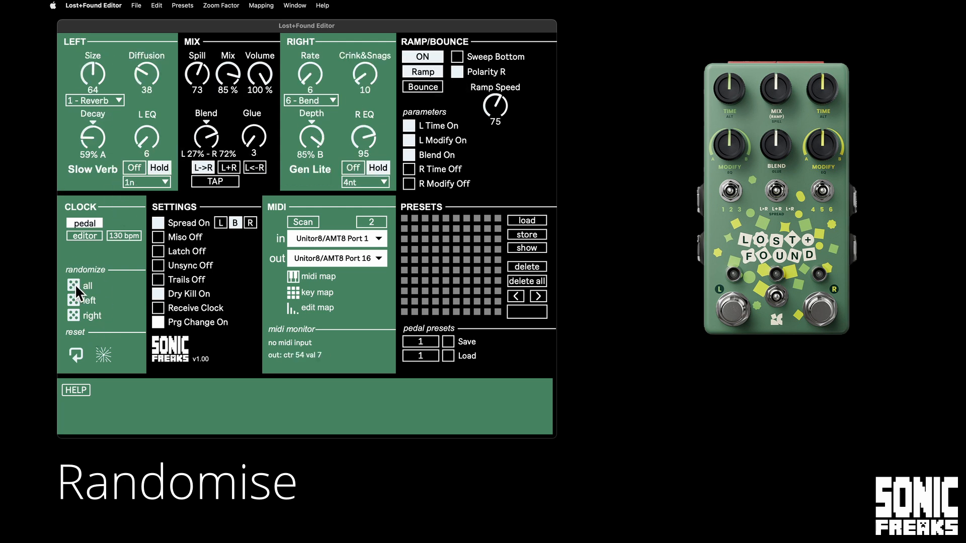
click(73, 281)
click(73, 282)
click(72, 282)
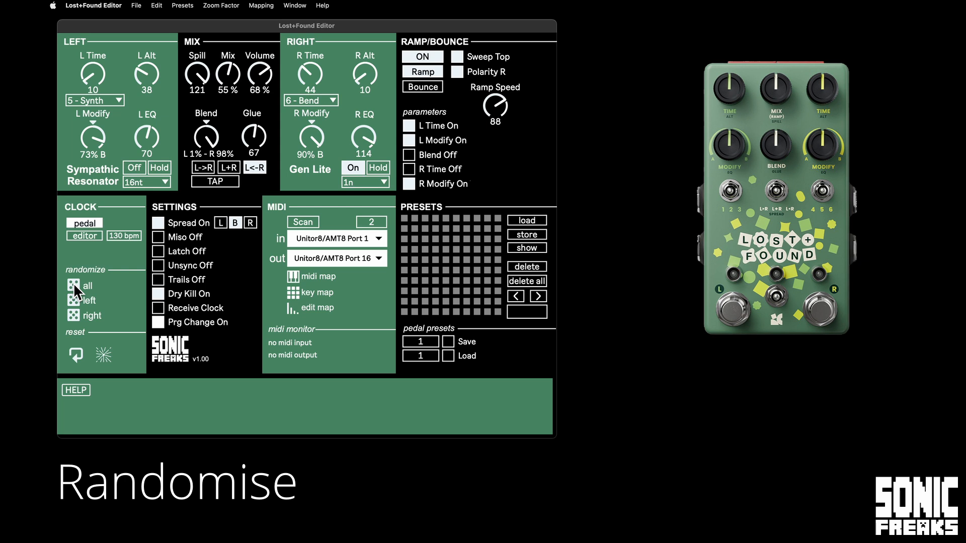
click(73, 283)
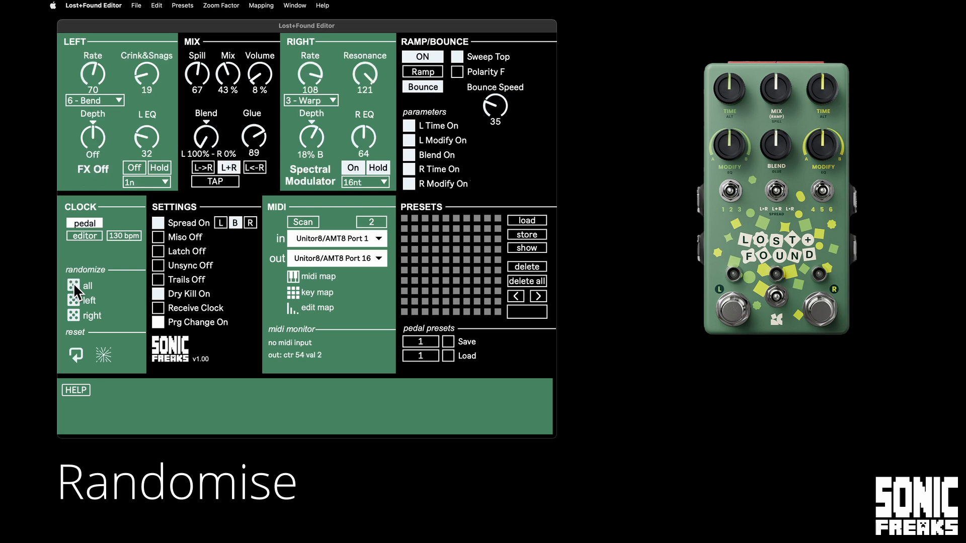
Switch the left effect on and raise the Mix to 58%.
click(134, 169)
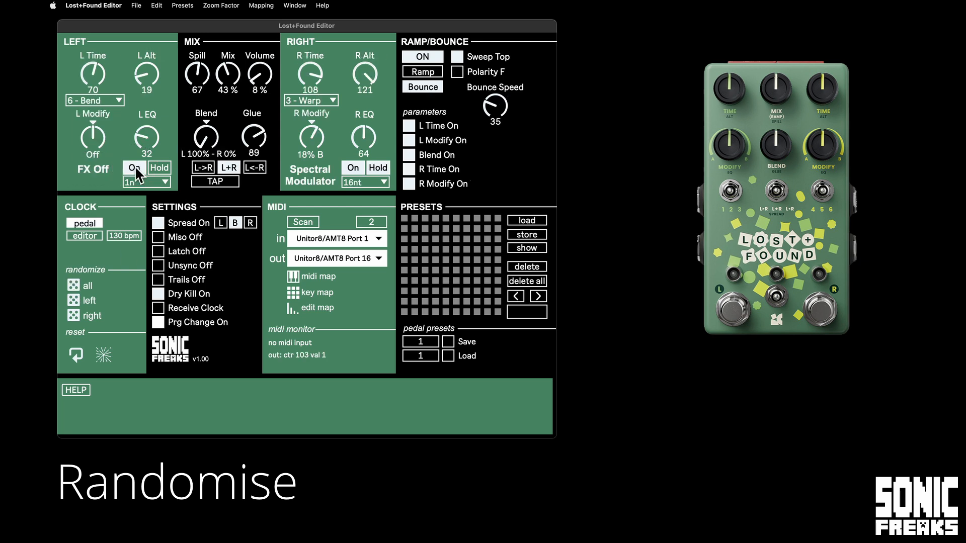
drag(221, 78, 240, 36)
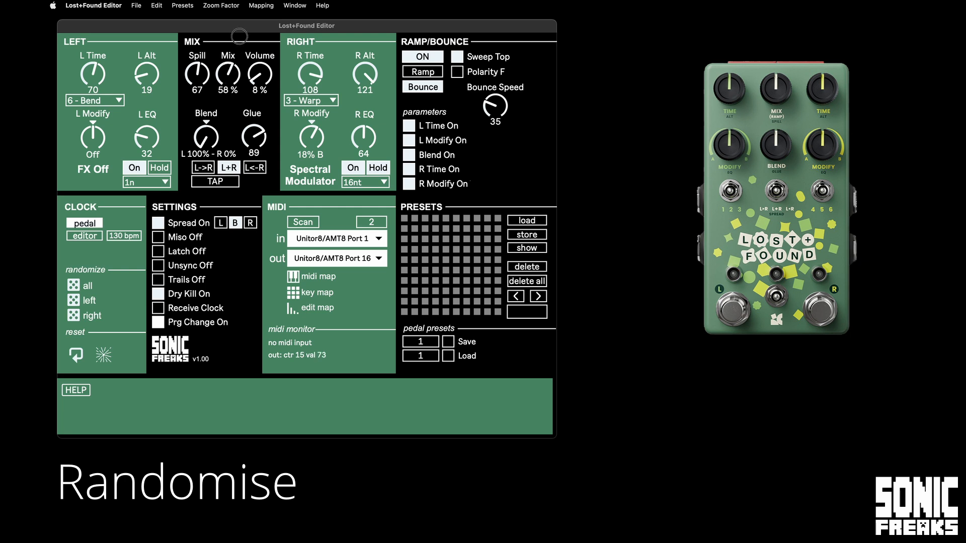
Randomize all parameters a few more times, finishing with a reset of the editor to its default settings.
click(76, 286)
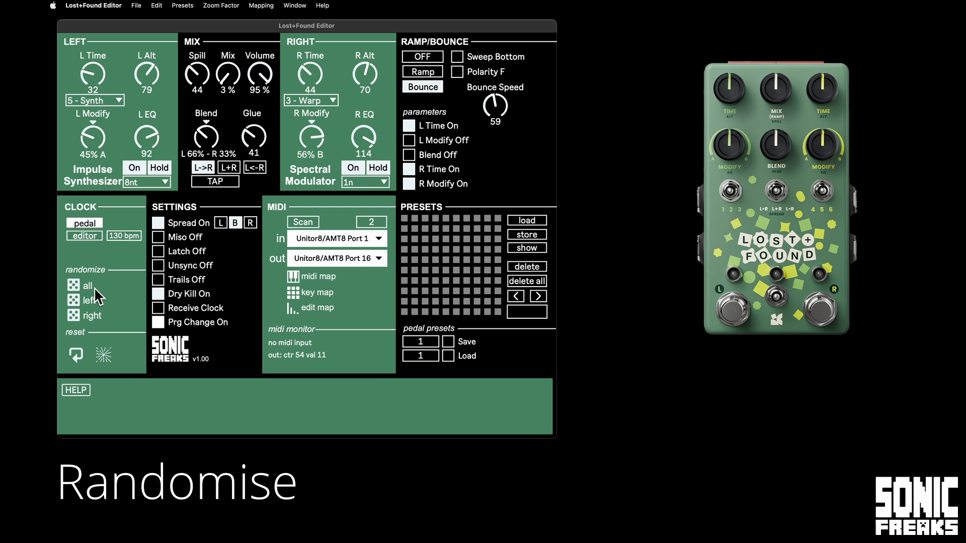
click(75, 287)
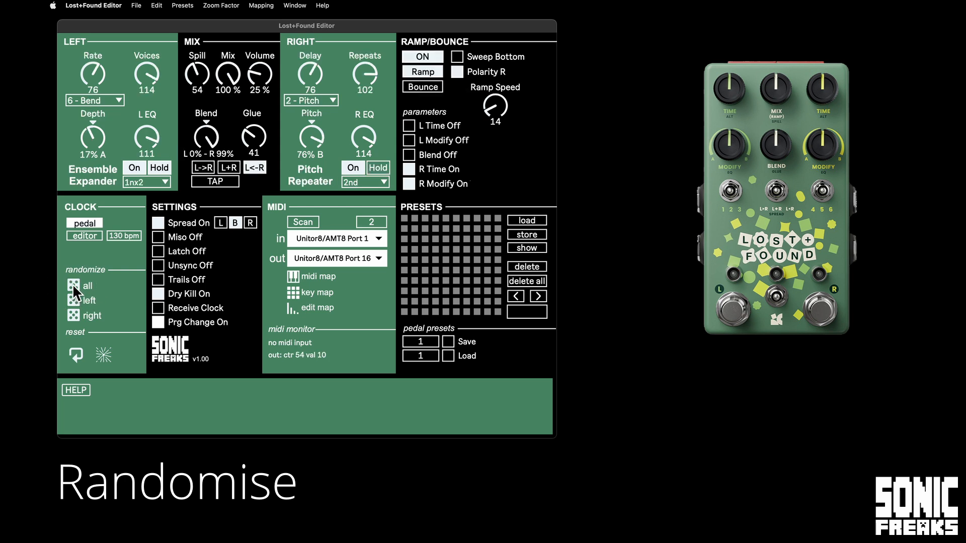
click(73, 283)
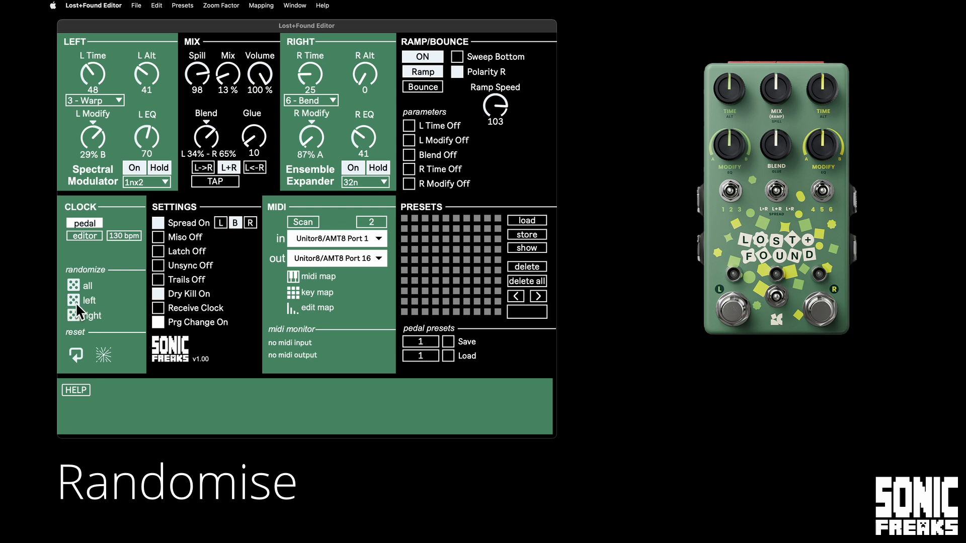
click(76, 356)
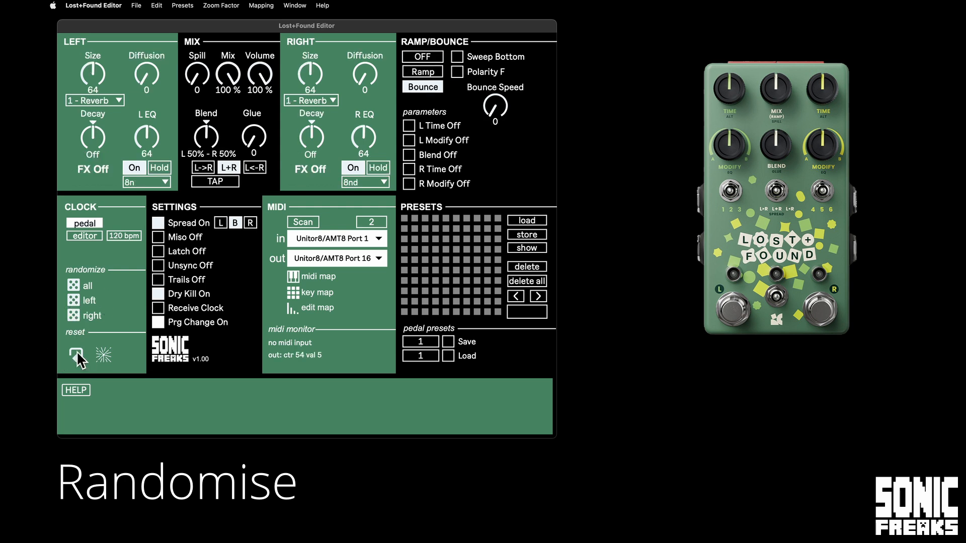
Randomize the left effect and set the right Reverb to Diffusion 127, Decay 100% B and Size 38.
click(74, 300)
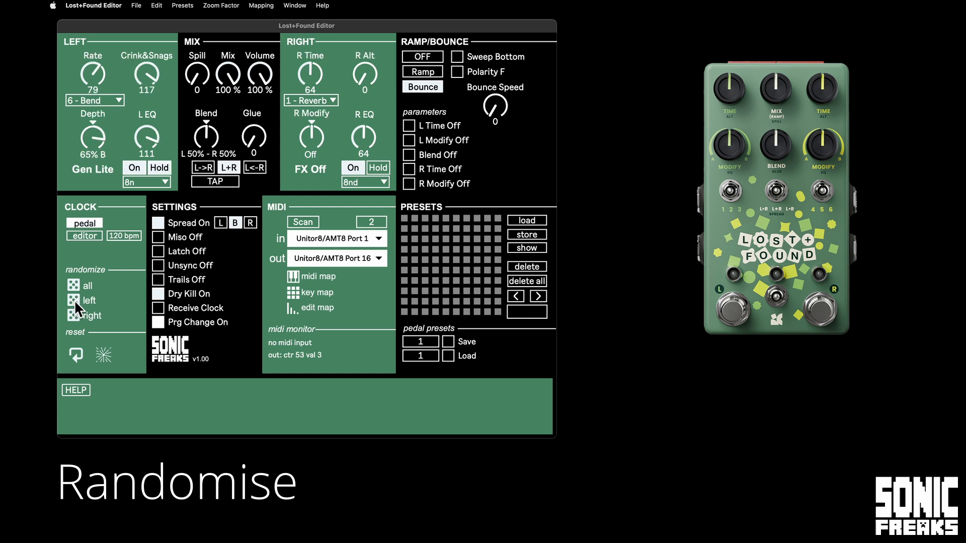
drag(364, 76, 361, 69)
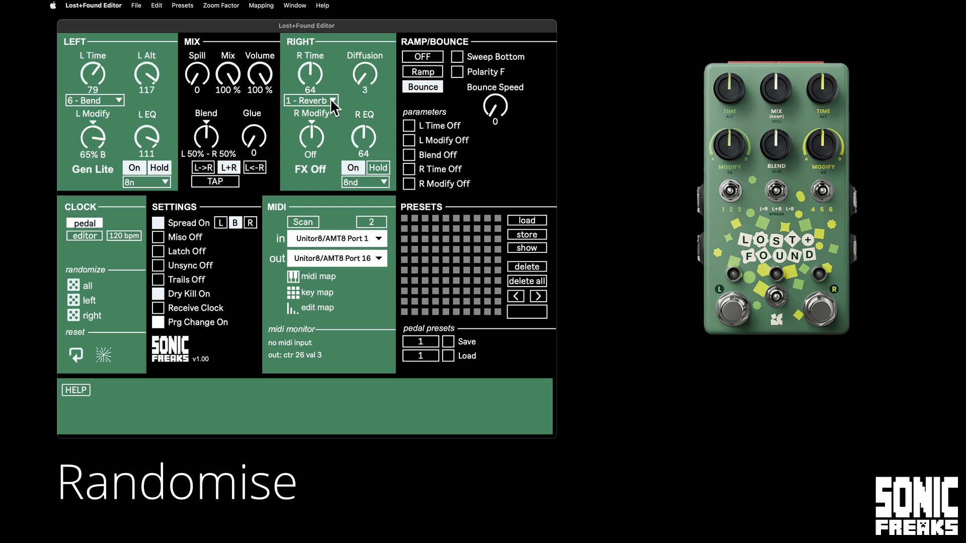
drag(317, 140, 365, 46)
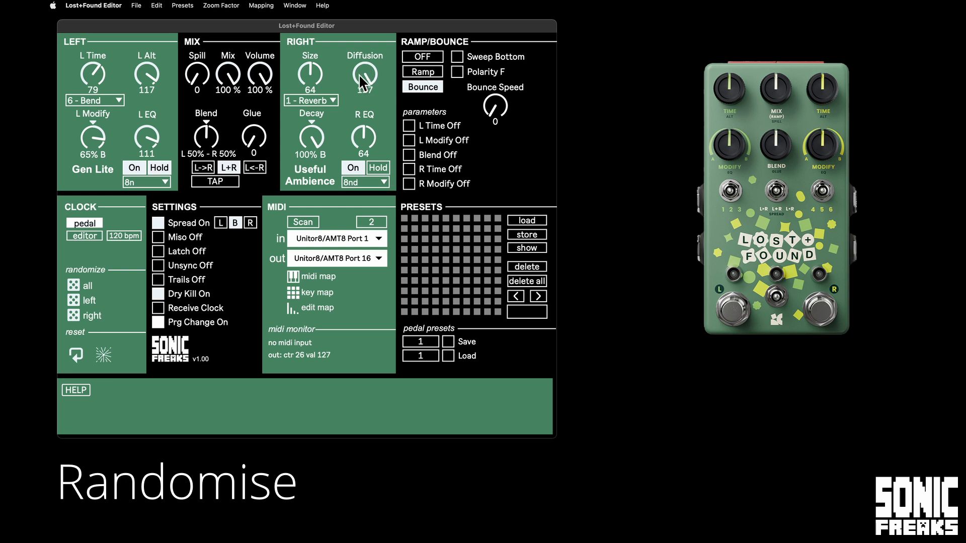
drag(308, 76, 307, 90)
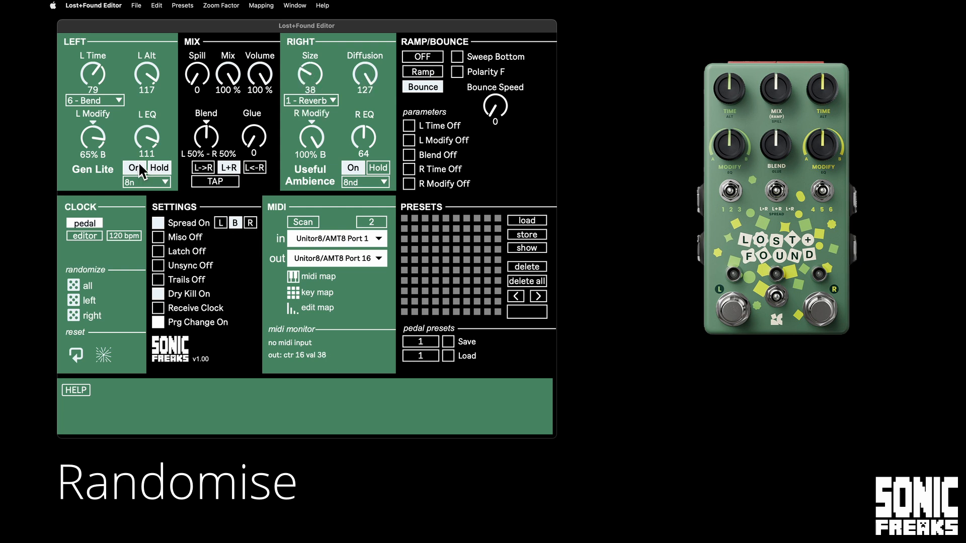
Set the routing to L->R and randomize the left effect repeatedly, switching it on.
click(76, 300)
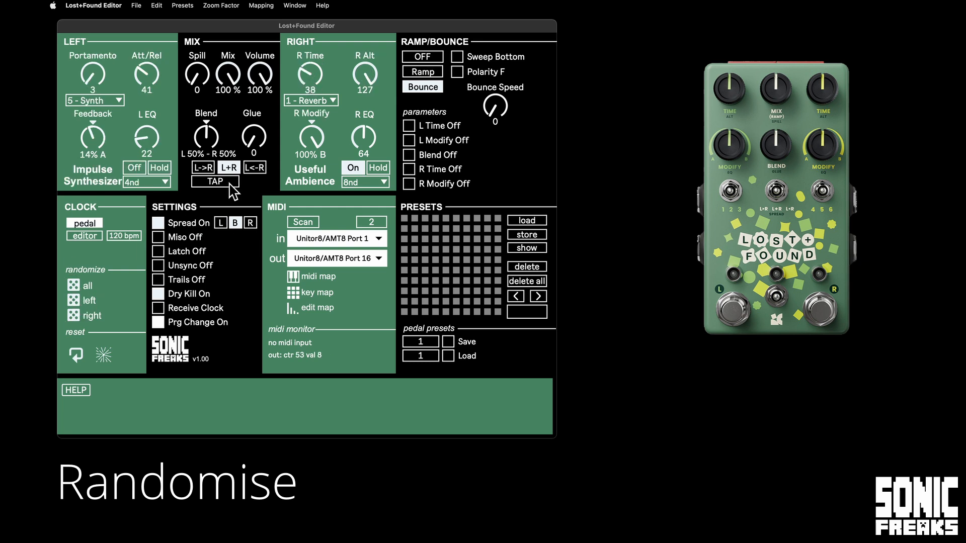
click(206, 168)
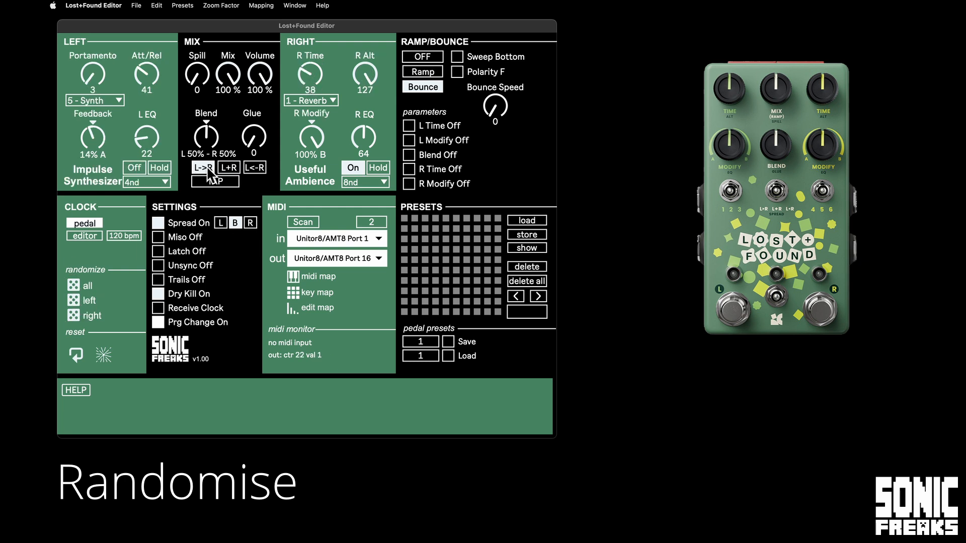
click(74, 300)
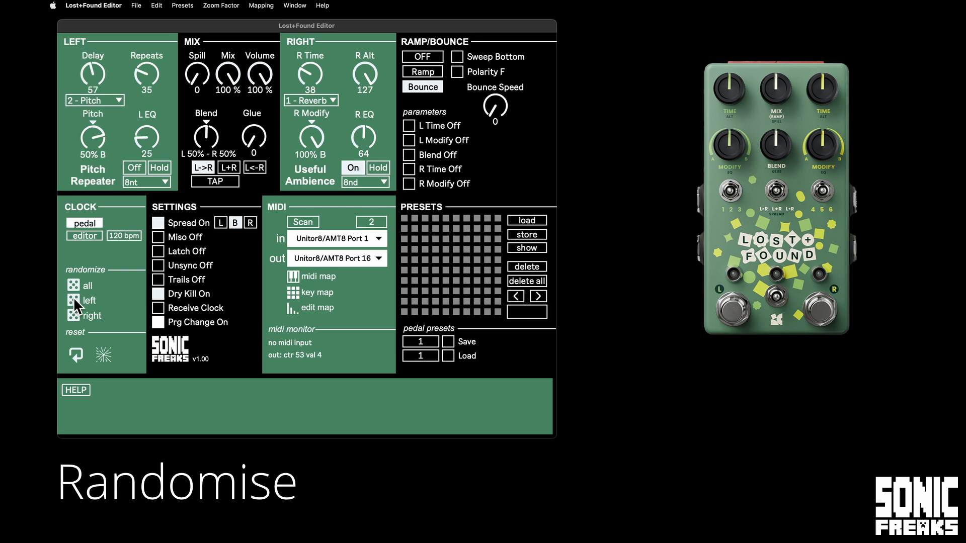
click(74, 301)
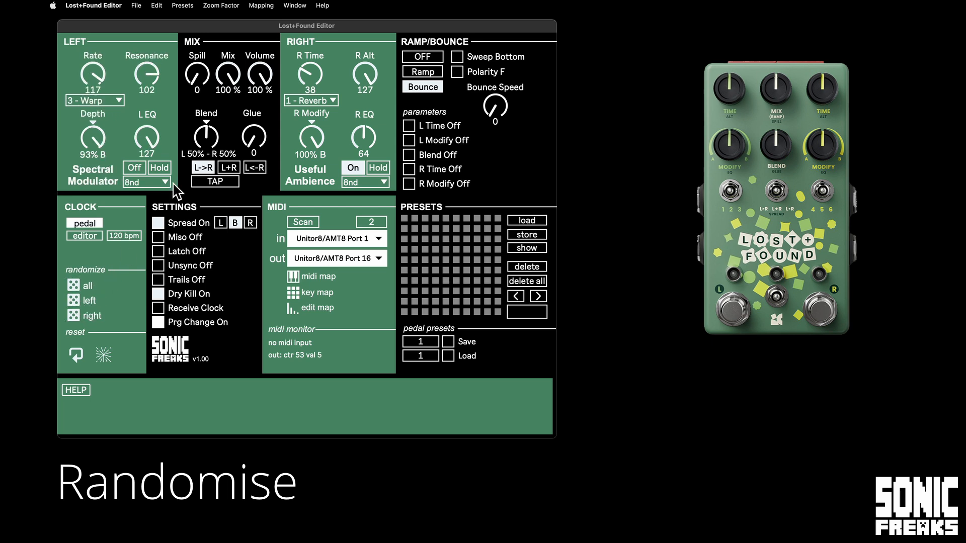
click(134, 167)
Randomize only the left effect several more times and switch the right effect off.
click(75, 301)
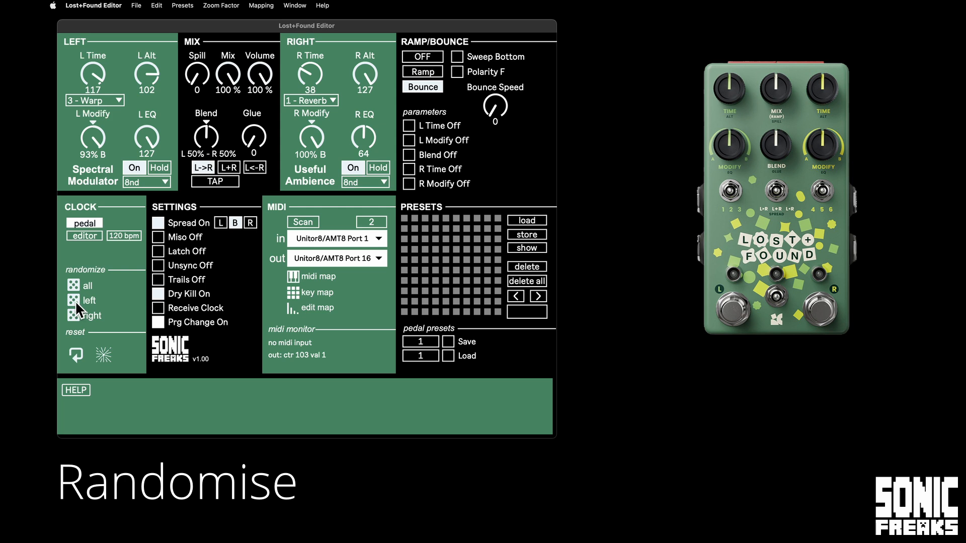
click(73, 299)
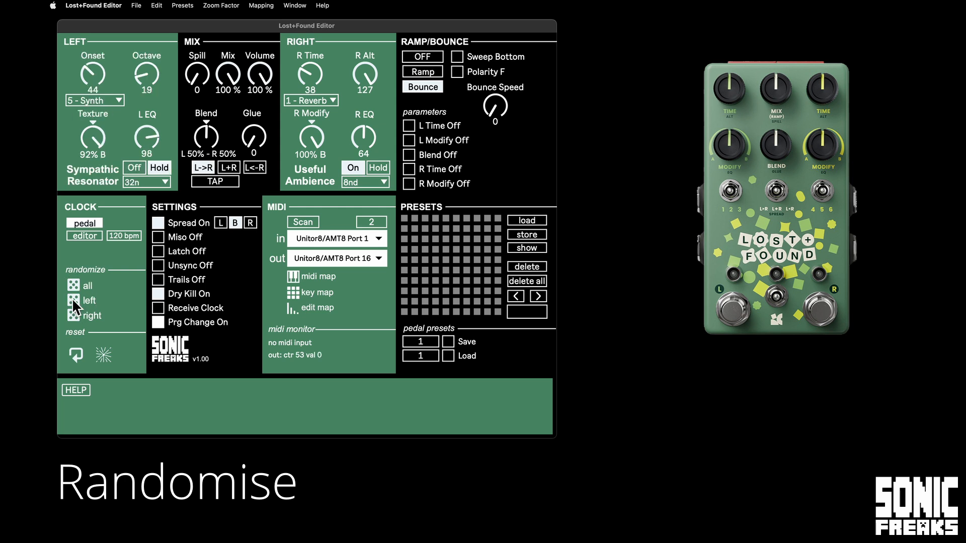
click(73, 299)
click(72, 299)
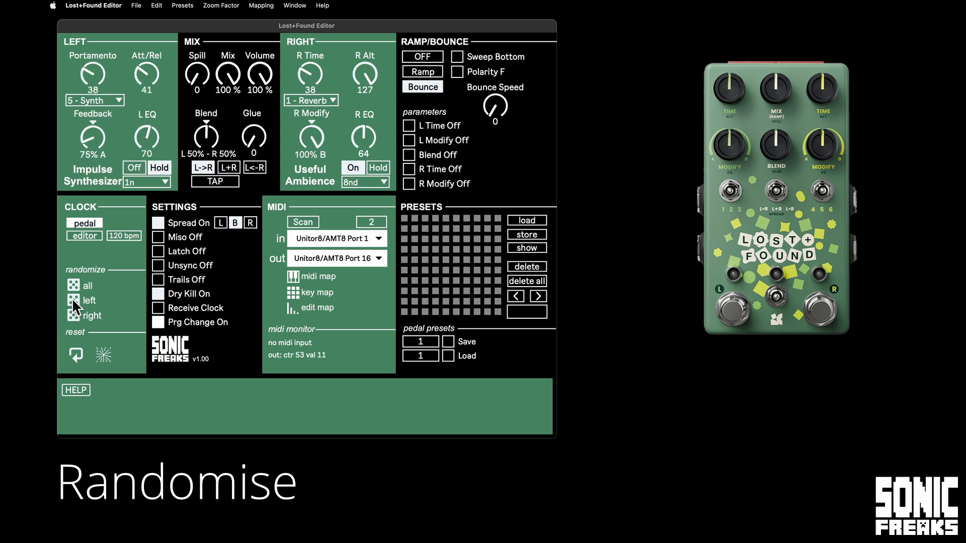
click(72, 300)
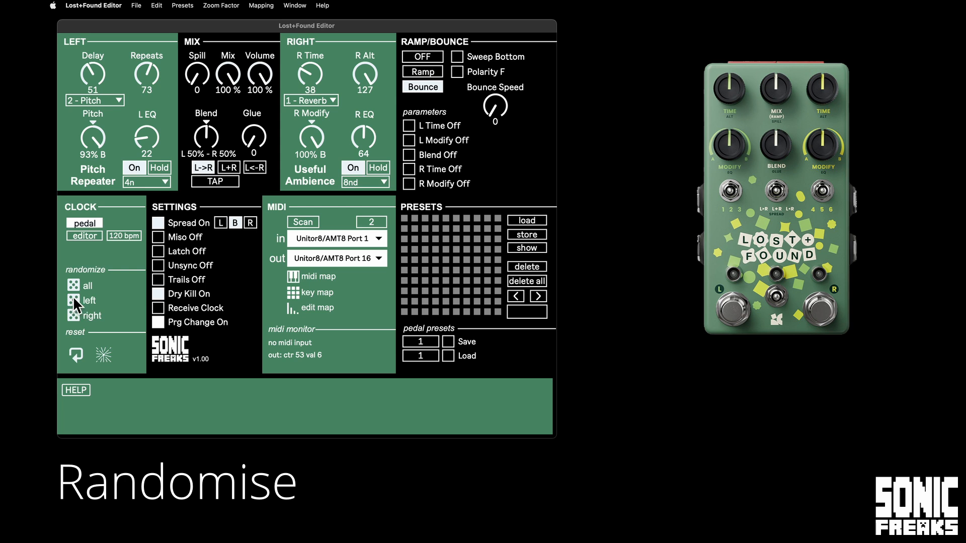
click(352, 168)
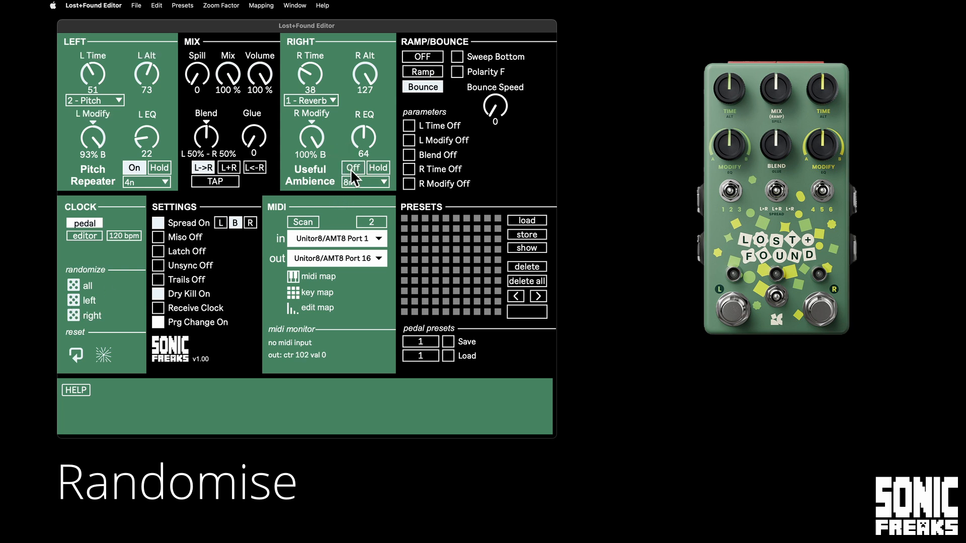
Reset all parameters to their defaults and resend the editor's current settings to the pedal.
click(76, 353)
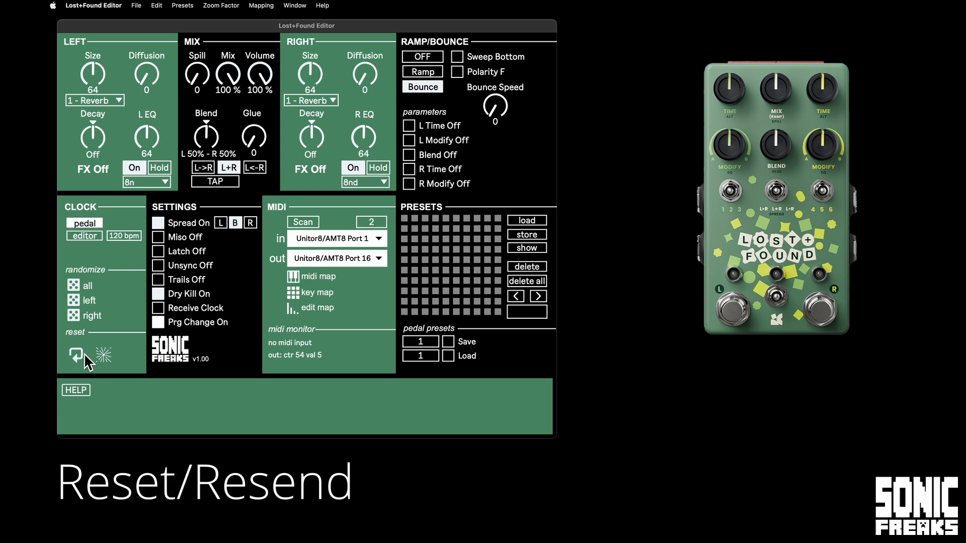
click(71, 359)
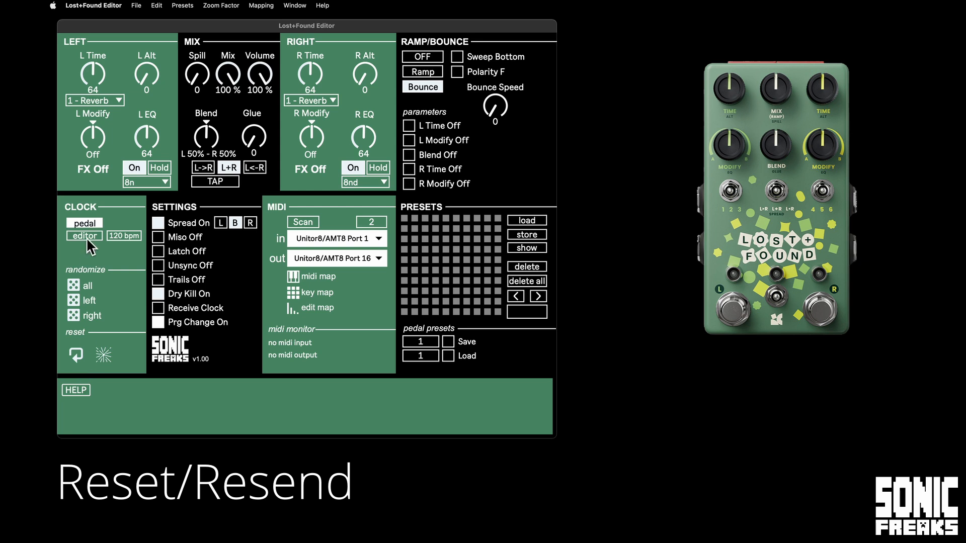
click(146, 77)
click(104, 358)
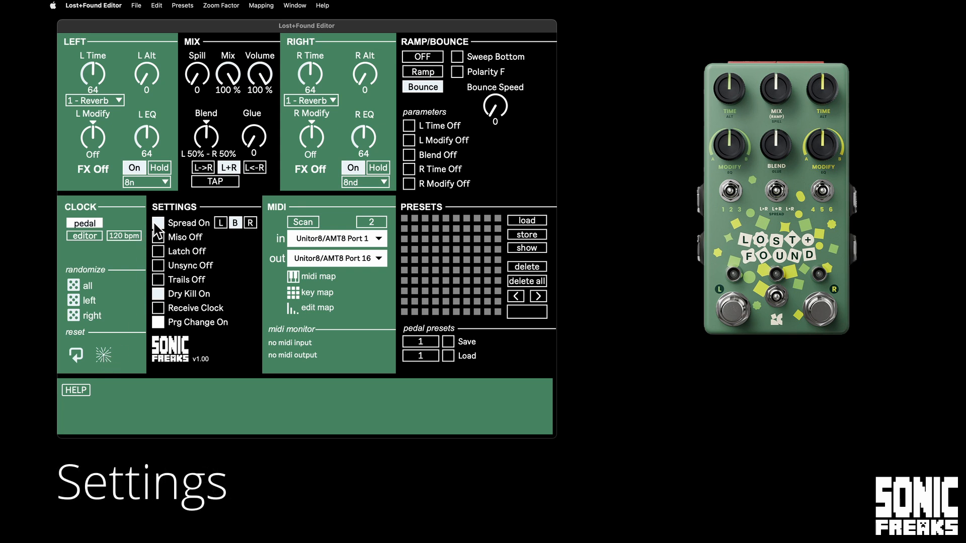
Toggle the Prg Change setting and the Spread setting off and back on.
click(160, 325)
click(161, 325)
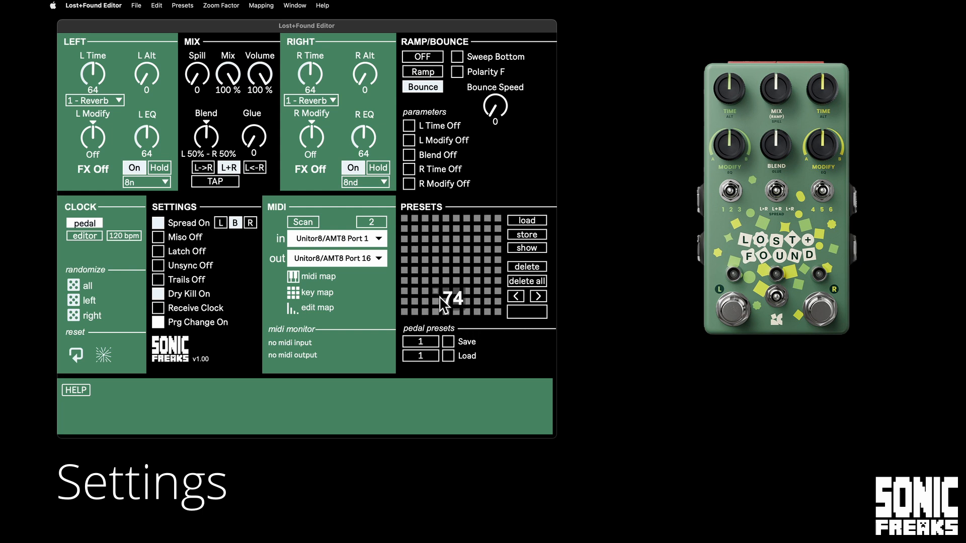
click(159, 224)
click(159, 224)
Set the Spread to the left side only (L) and toggle Spread, leaving it off.
click(224, 225)
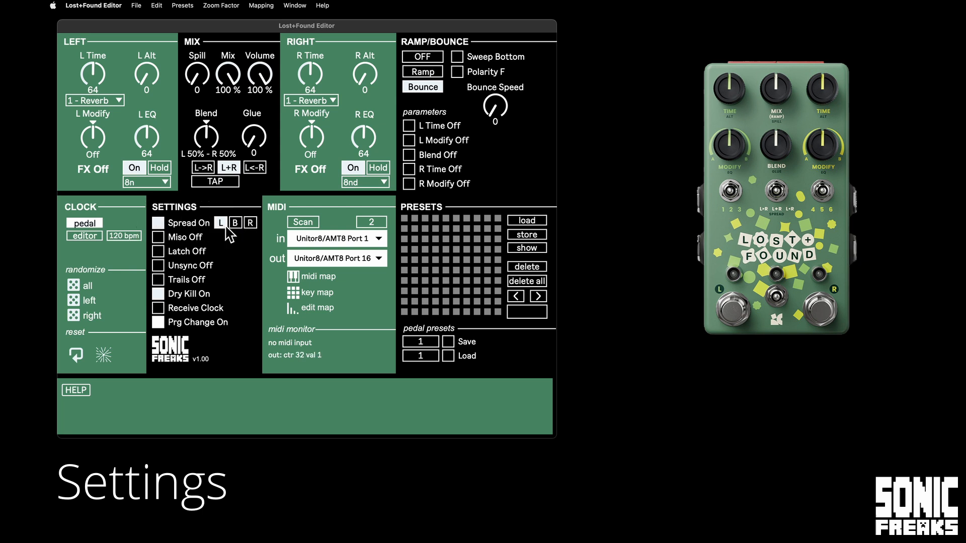
click(161, 223)
click(161, 222)
click(160, 223)
Set the left Reverb's Decay to 75% A for the Slow Verb effect.
drag(103, 138, 104, 162)
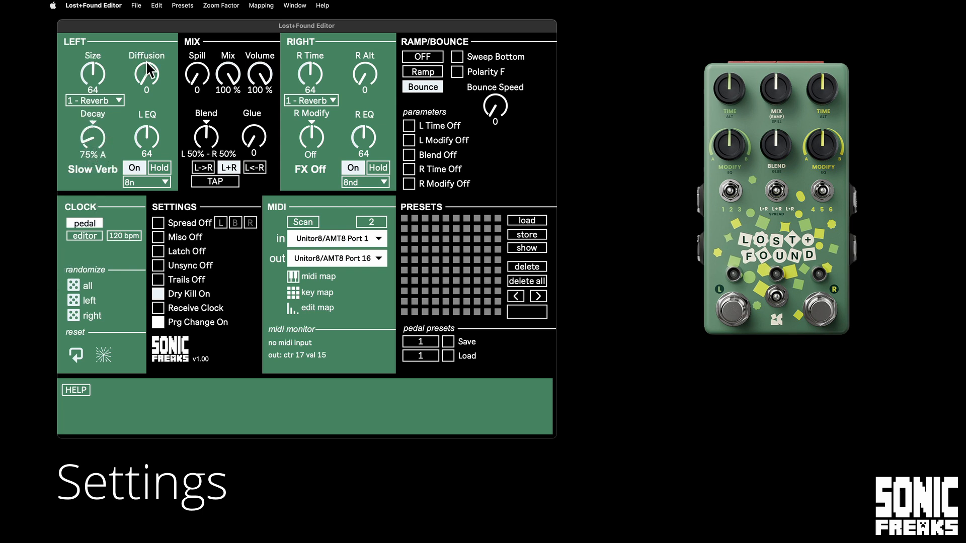
Set the left Reverb's Diffusion to 127 and its Size to 117.
drag(149, 72, 146, 14)
drag(98, 73, 98, 77)
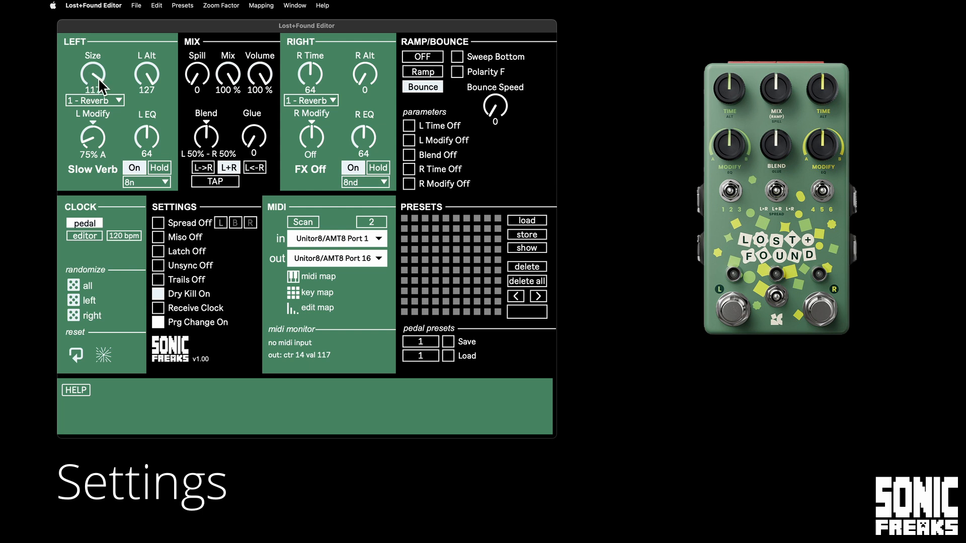
Turn Spread on and try the right side only (R) before setting it to both sides (B).
click(158, 224)
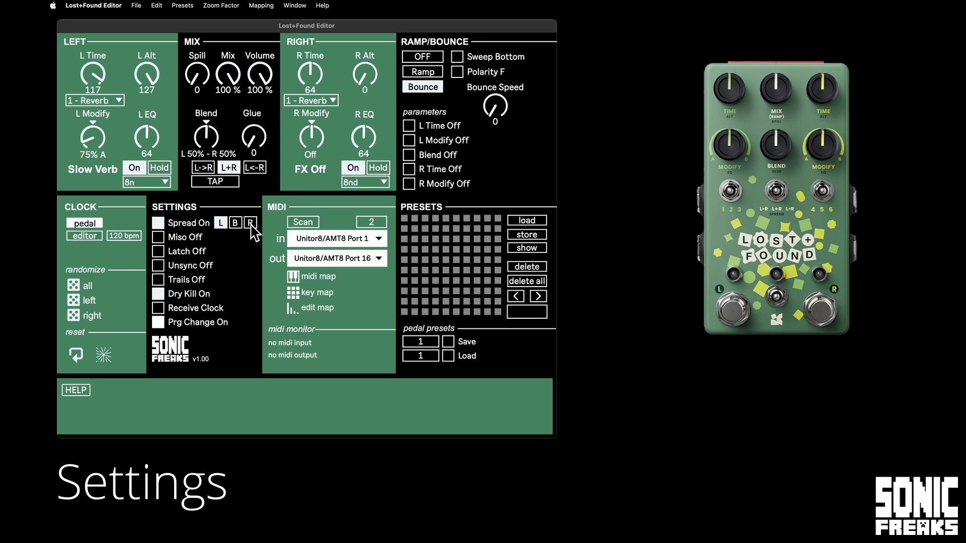
click(250, 224)
click(235, 224)
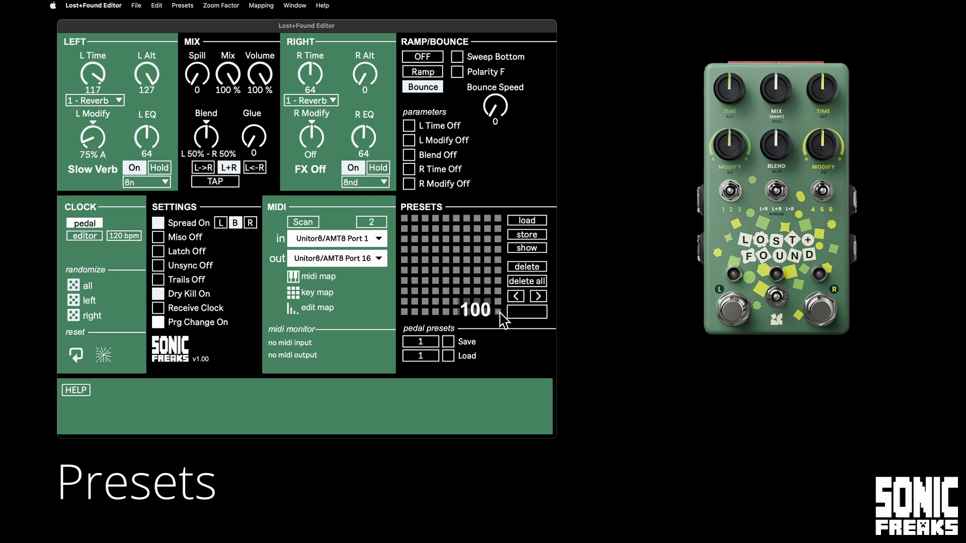
Store the current settings in the first preset slot and randomize all parameters.
click(406, 219)
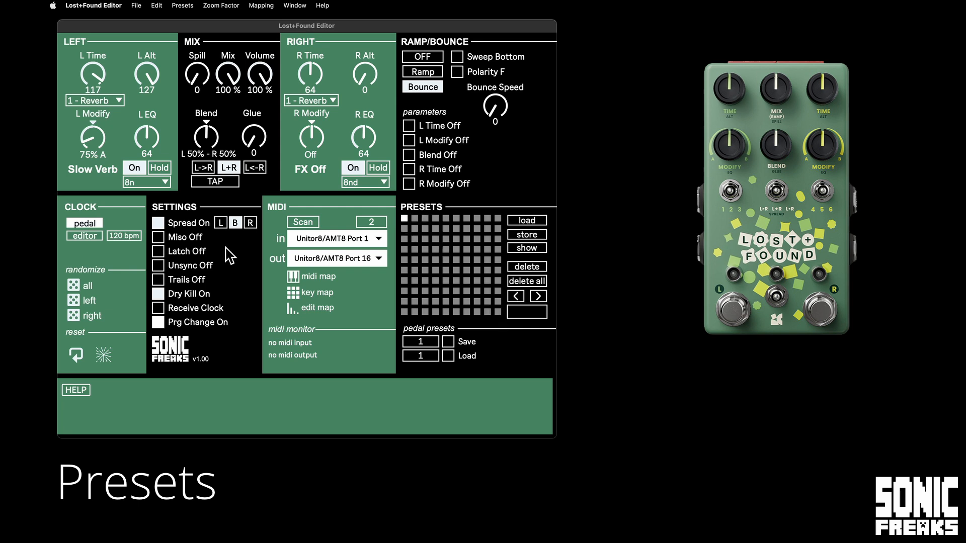
click(77, 286)
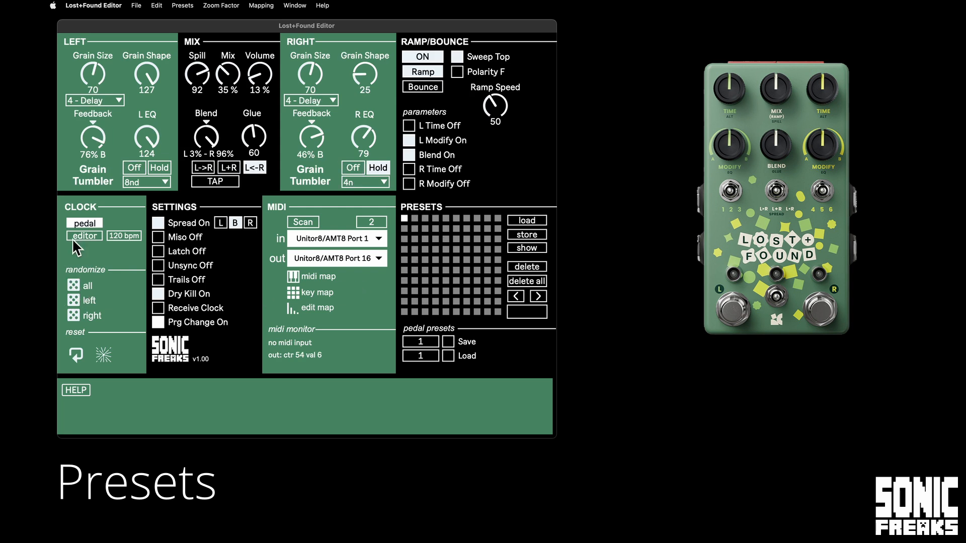
Switch the left and right effects on, set Mix to 100 %, and store the sound in the second preset slot.
click(135, 168)
click(352, 169)
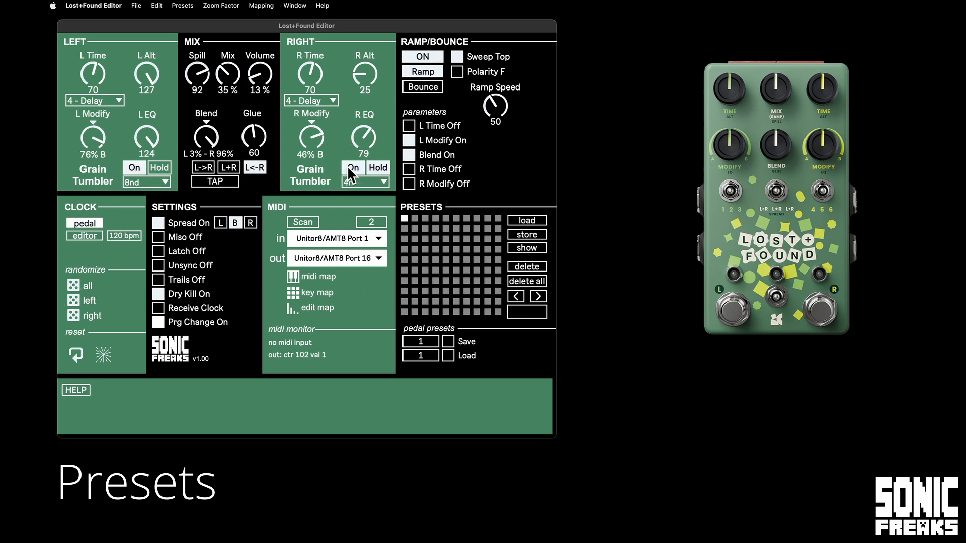
drag(233, 72, 237, 30)
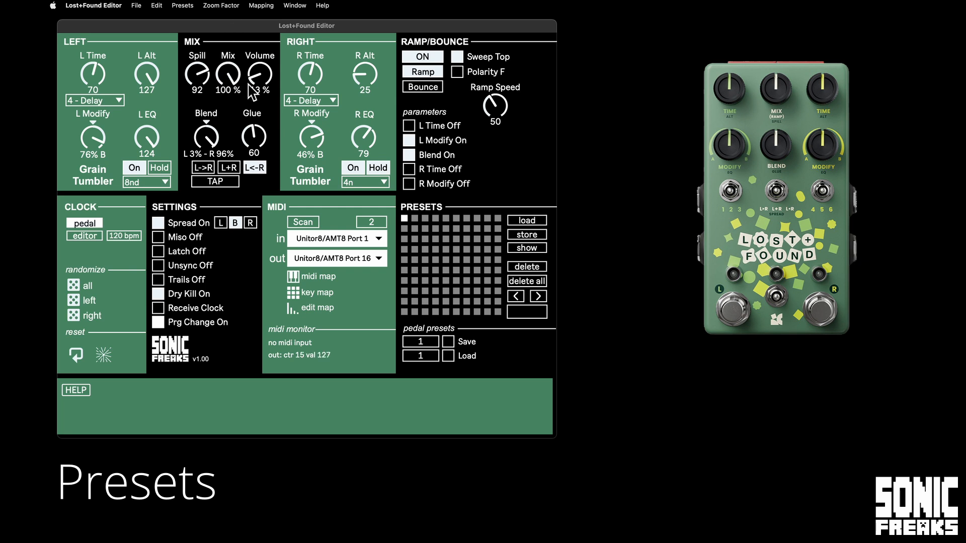
shift+click(416, 220)
Recall stored presets 1 and 2 alternately from their slots and by stepping backward and forward, ending on preset 1.
click(404, 218)
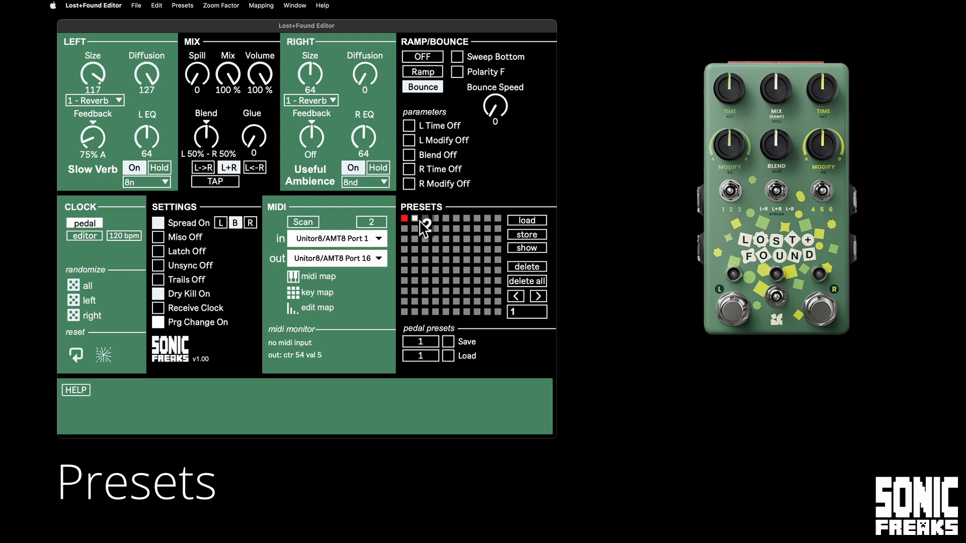
click(417, 220)
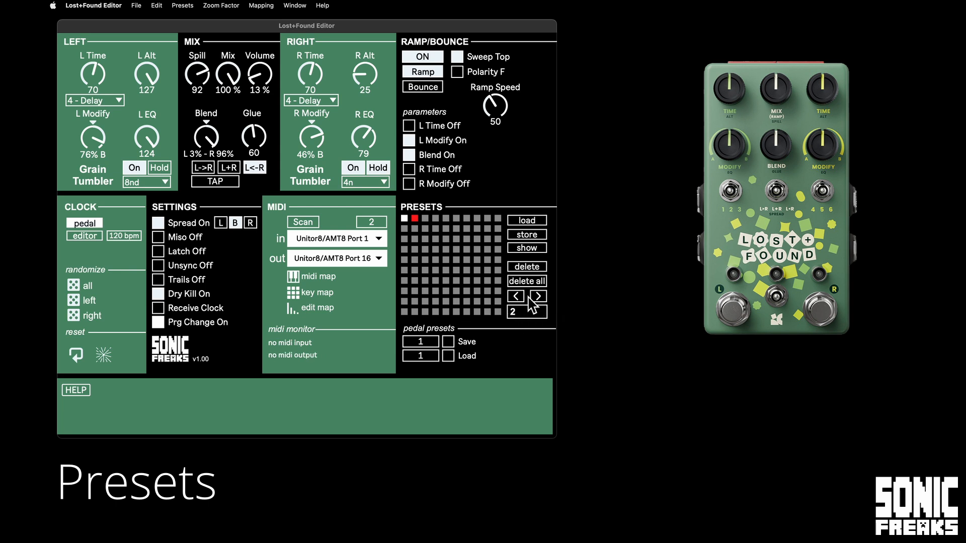
click(516, 296)
click(538, 296)
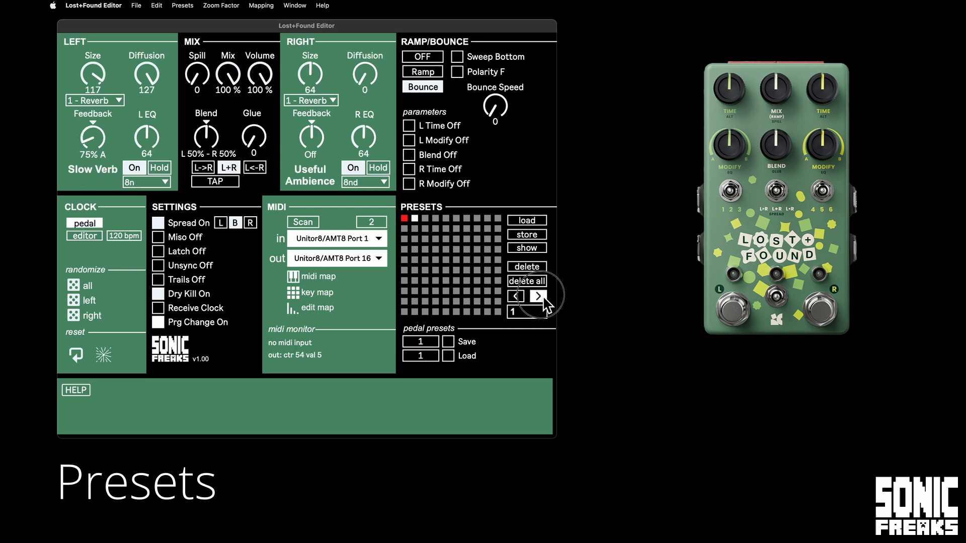
click(516, 296)
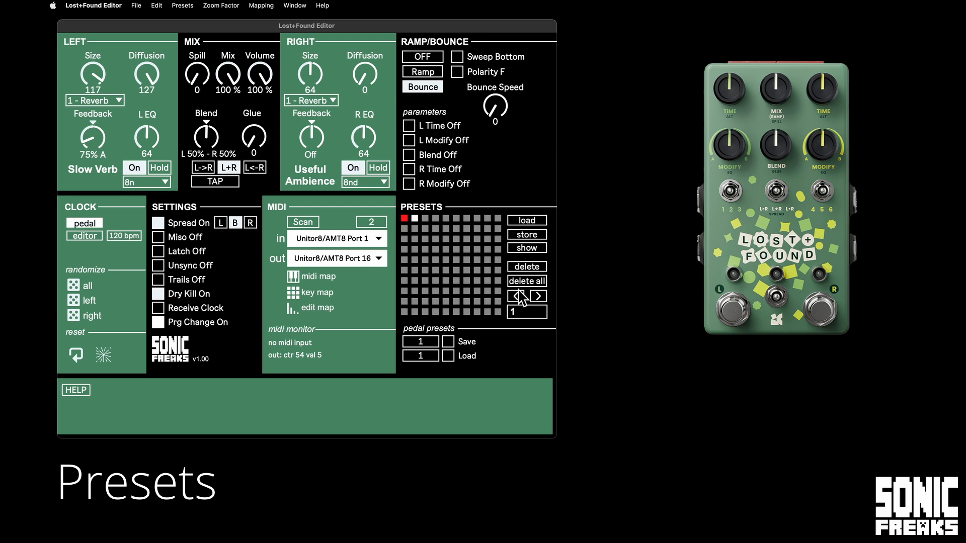
click(527, 215)
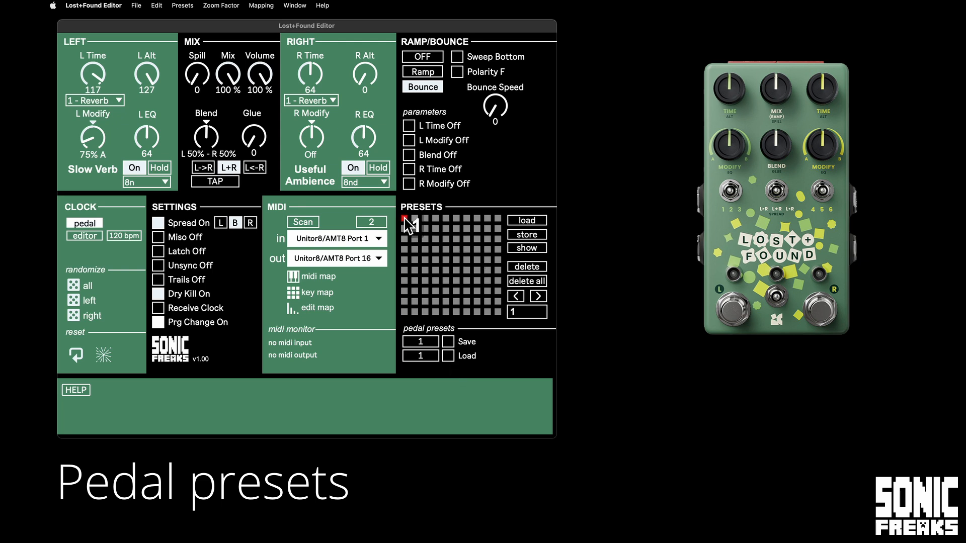
Adjust the pedal preset Save number, leaving it at 1, and set the Load number to 0 (live state).
drag(421, 342, 427, 436)
drag(429, 347, 461, 421)
drag(432, 358, 431, 381)
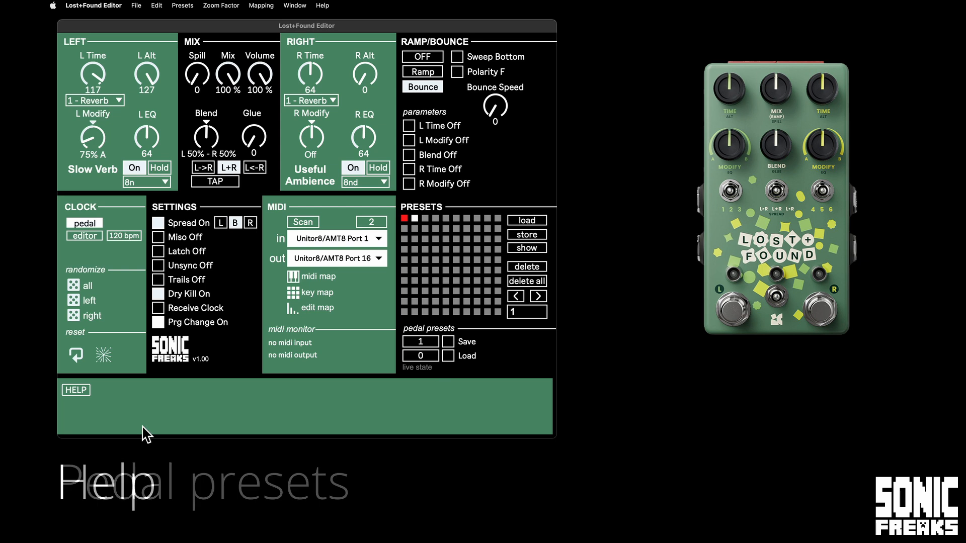
Turn on the Help descriptions and view the one for the left Time control.
click(69, 388)
mouse_move(86, 58)
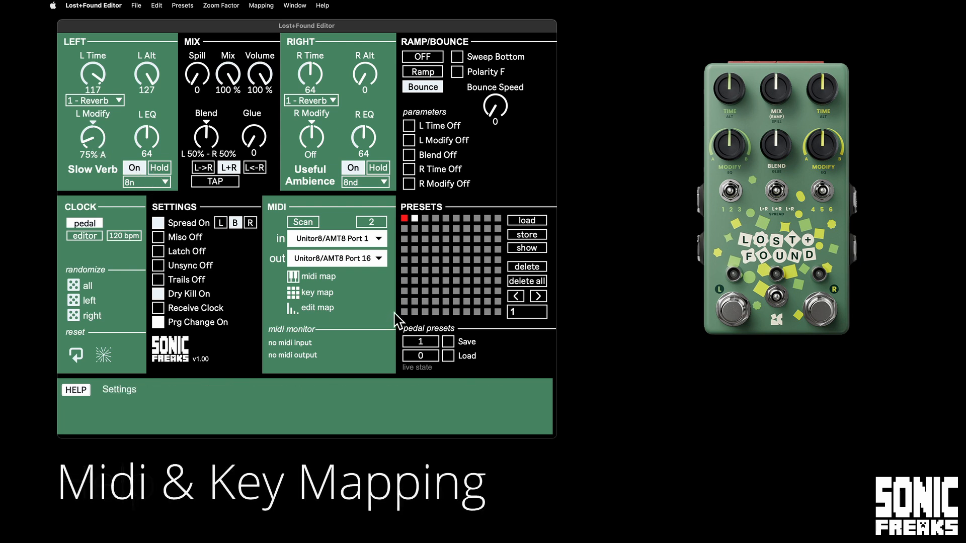
Enable MIDI mapping, map the left Modify knob to incoming pitch bend on channel 1, and exit mapping mode.
click(292, 275)
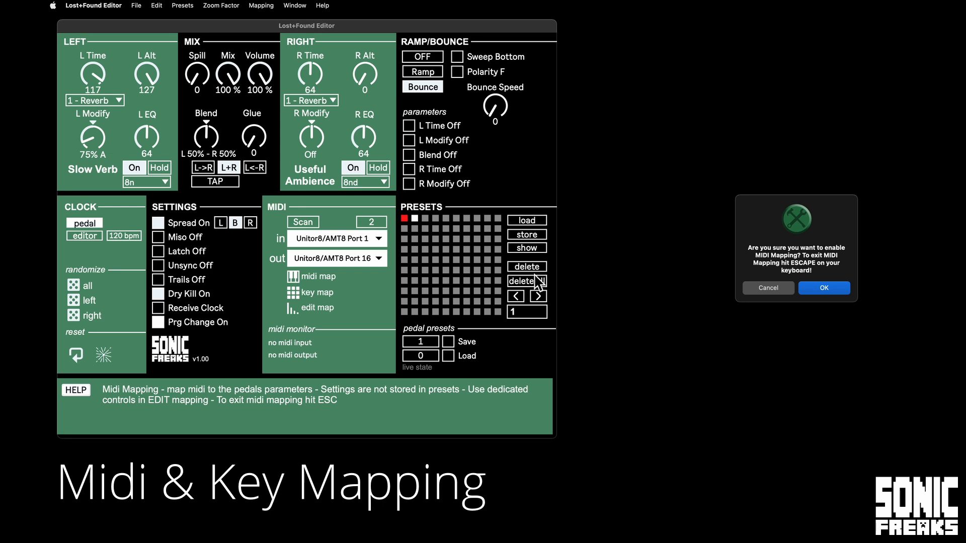
drag(709, 207, 486, 141)
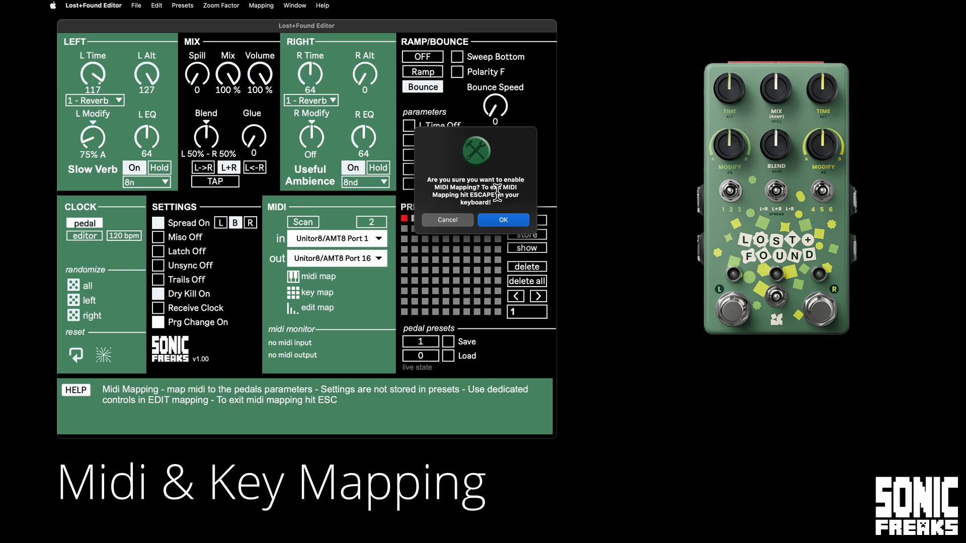
click(504, 225)
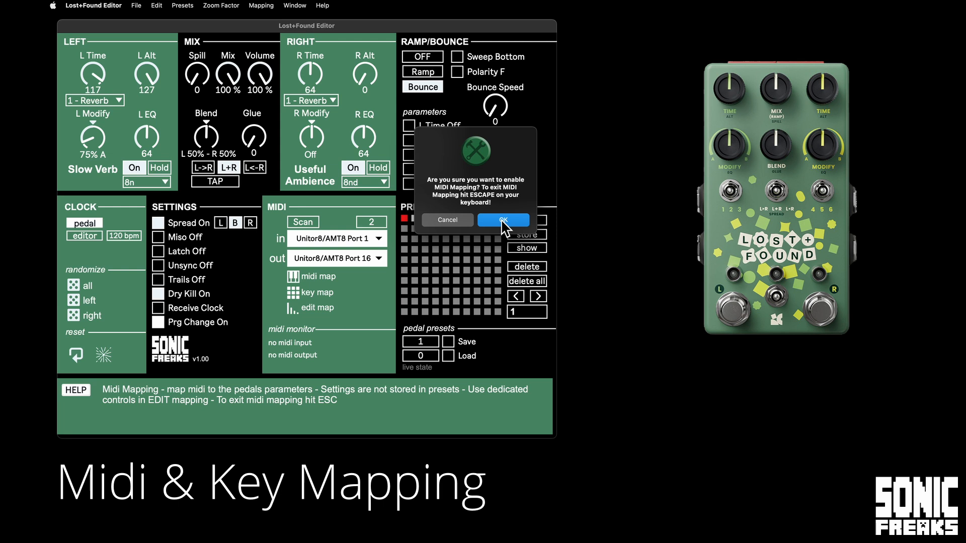
click(503, 221)
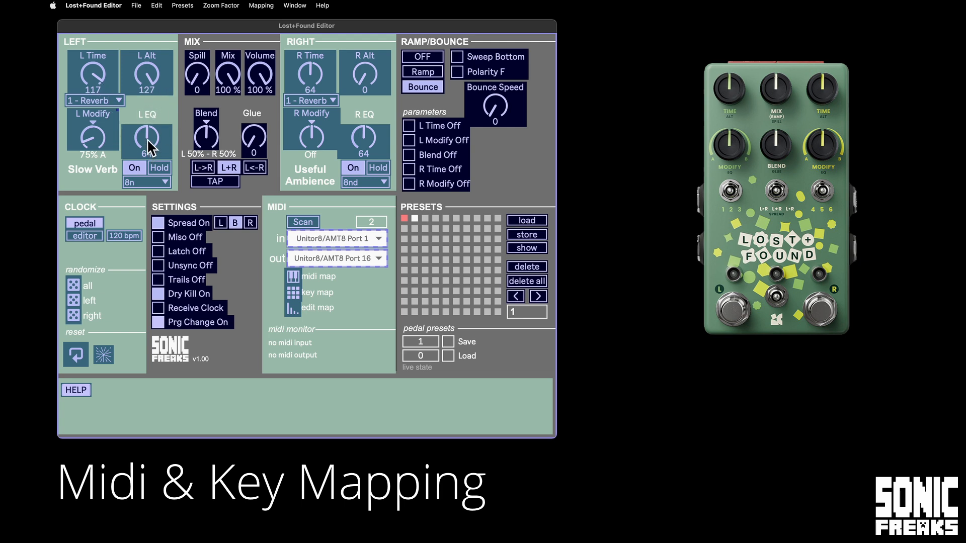
click(96, 136)
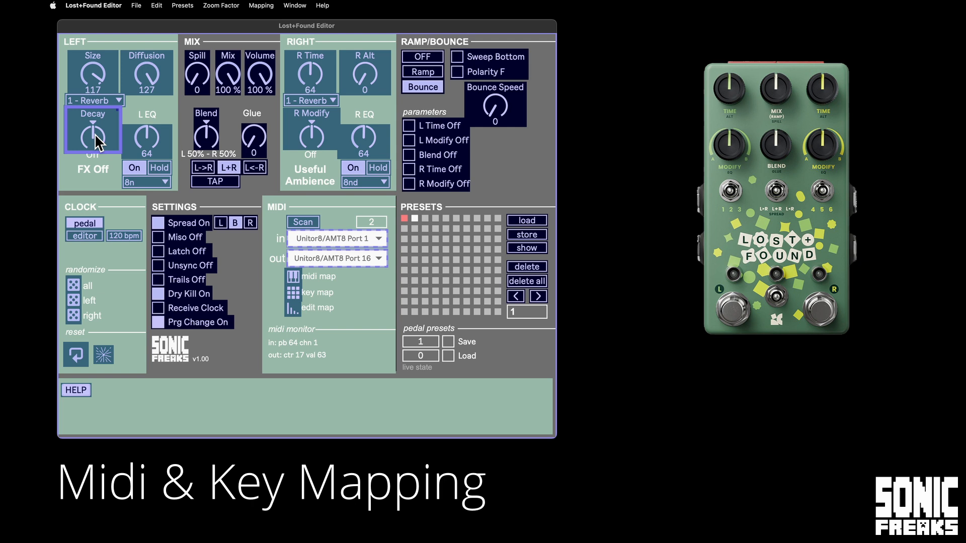
key(Escape)
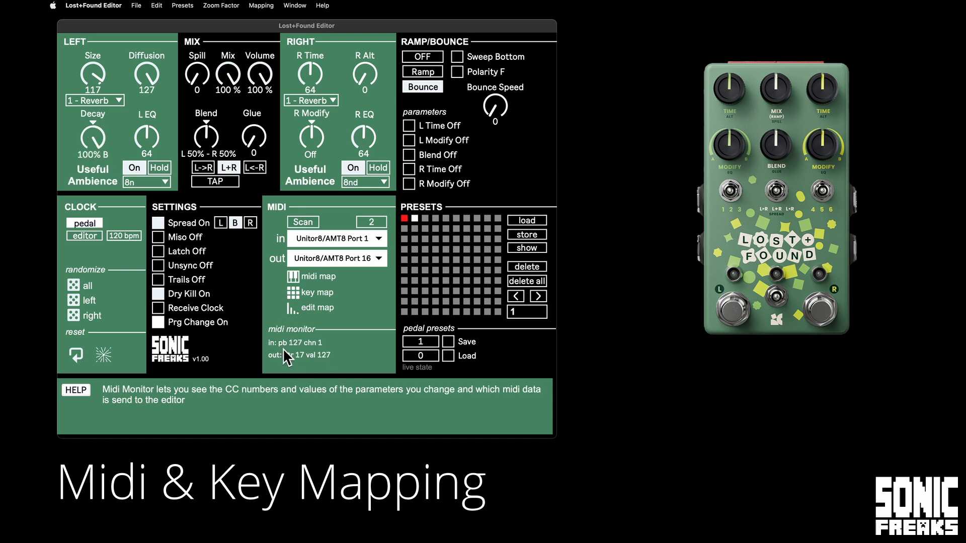
Open the Lost+Found Editor's product web page from the editor's version logo and look through it.
click(172, 357)
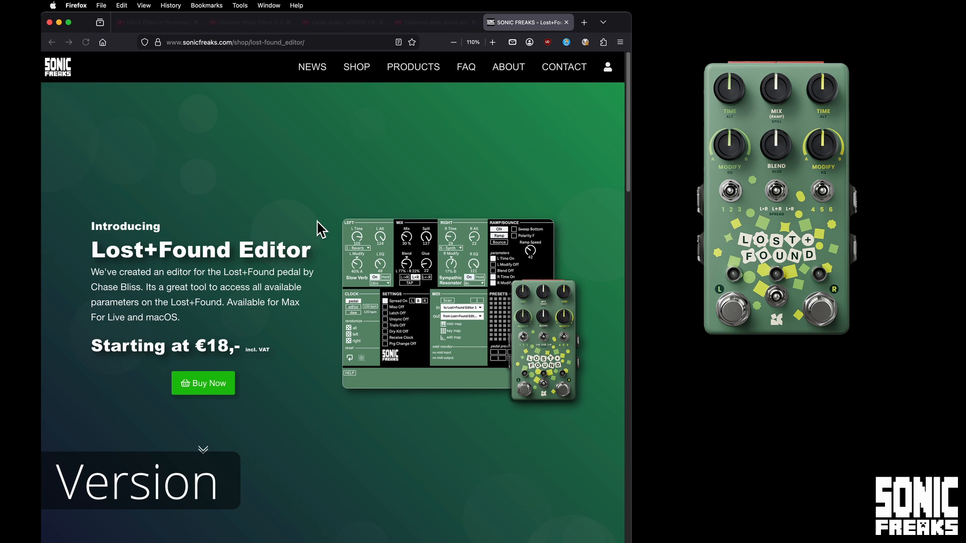
scroll(291, 221, down, 10)
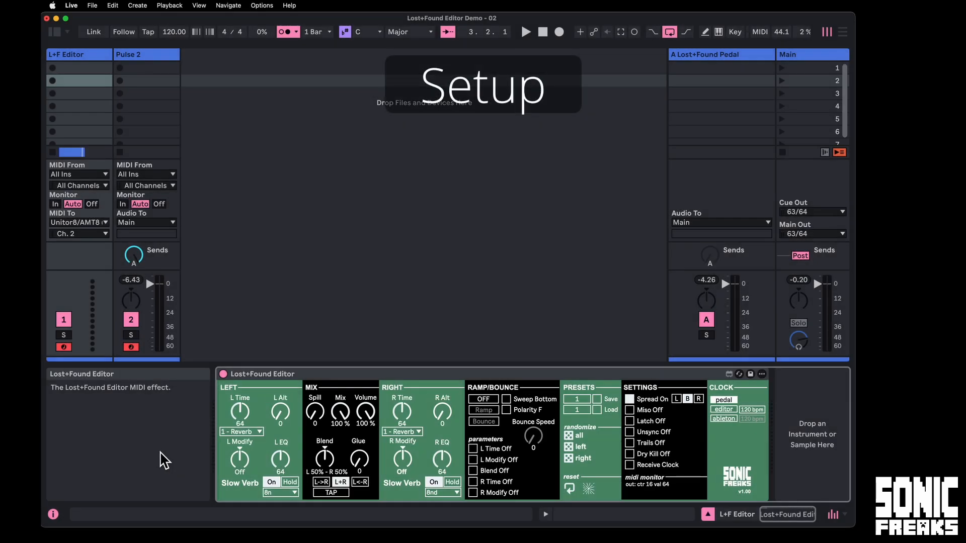
Switch to Live and route the L+F Editor track's MIDI output to Unitor8/AMT8 (Port 16), Ch. 2.
click(265, 383)
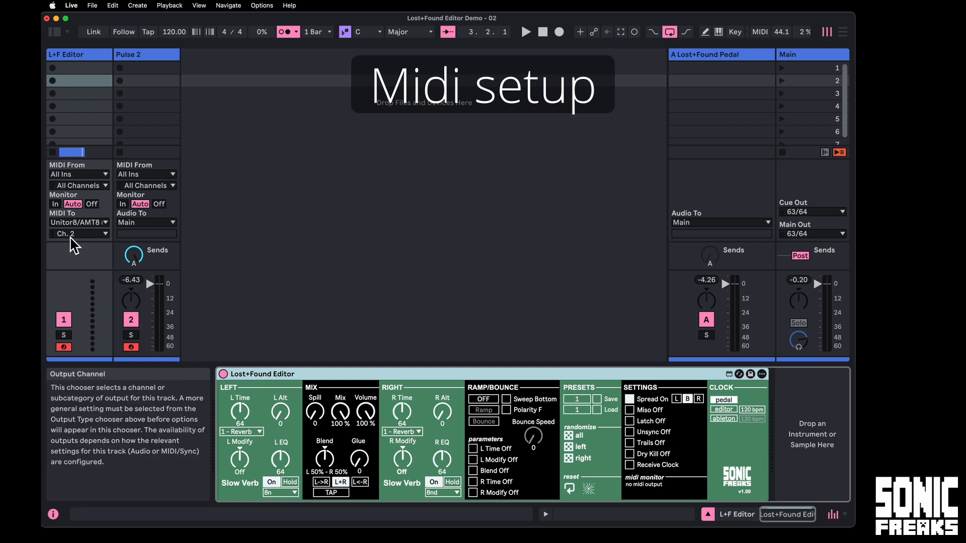
click(76, 234)
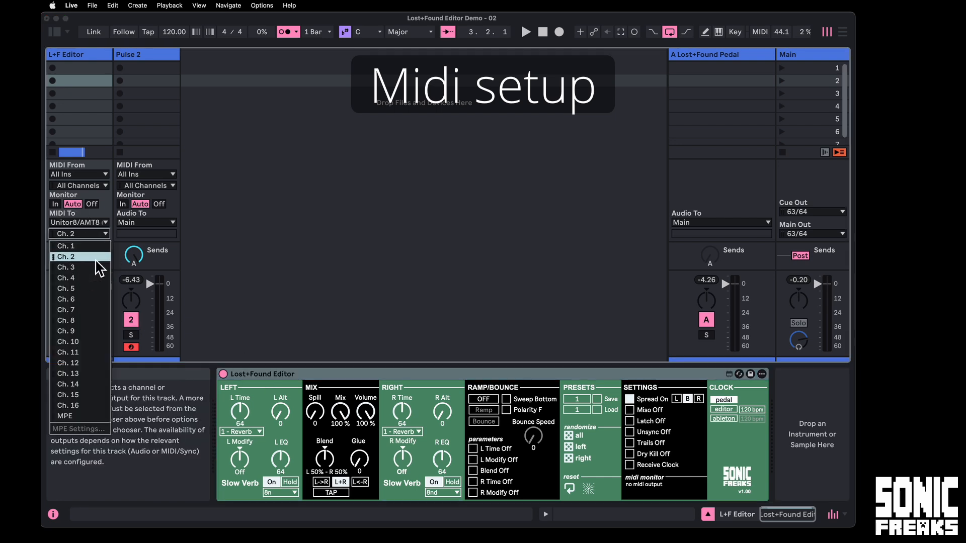
click(95, 260)
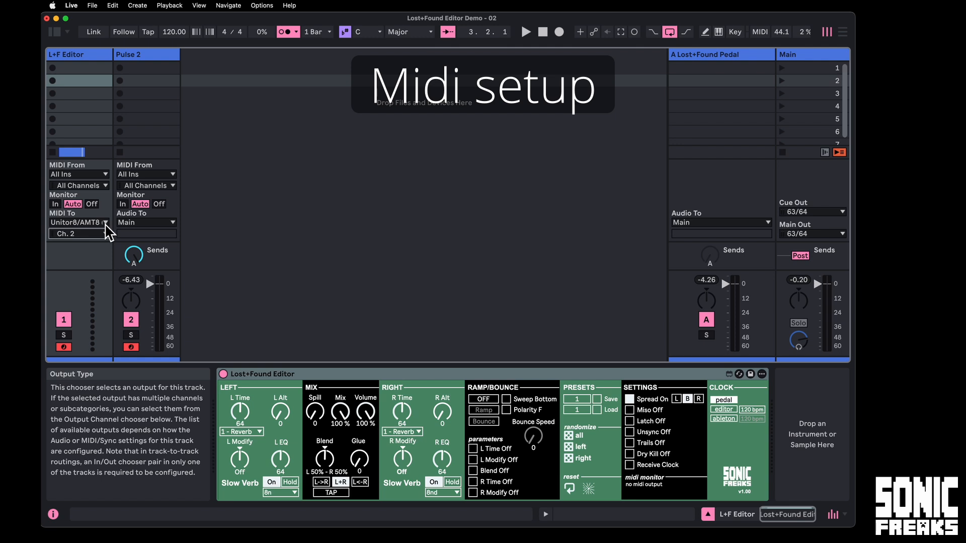
click(105, 223)
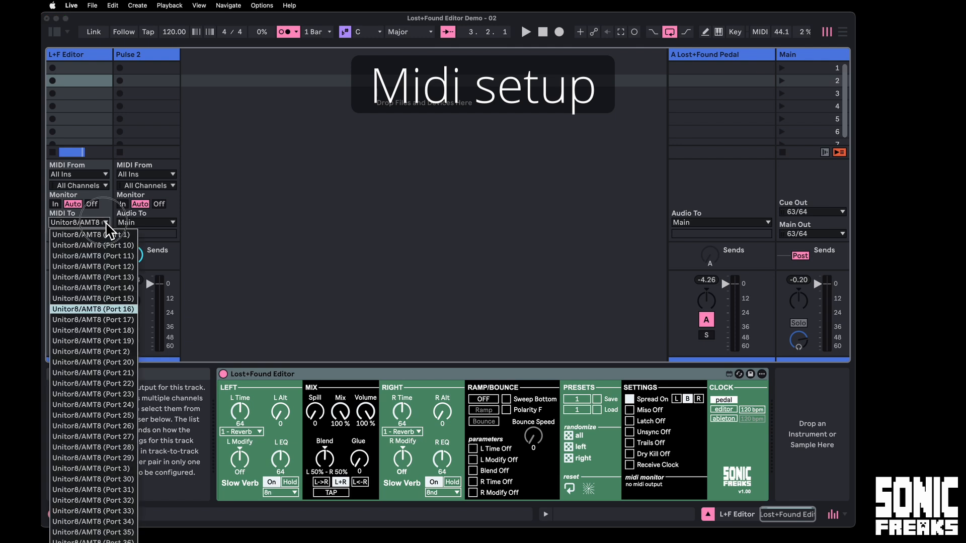
click(115, 309)
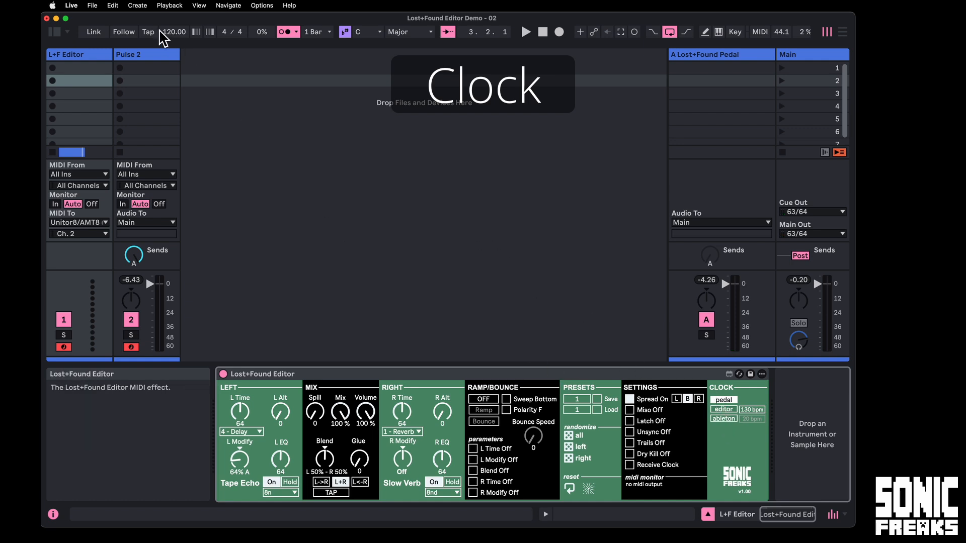
Select Live's song tempo and set the Lost+Found Editor device's clock source to ableton.
drag(172, 33, 172, 27)
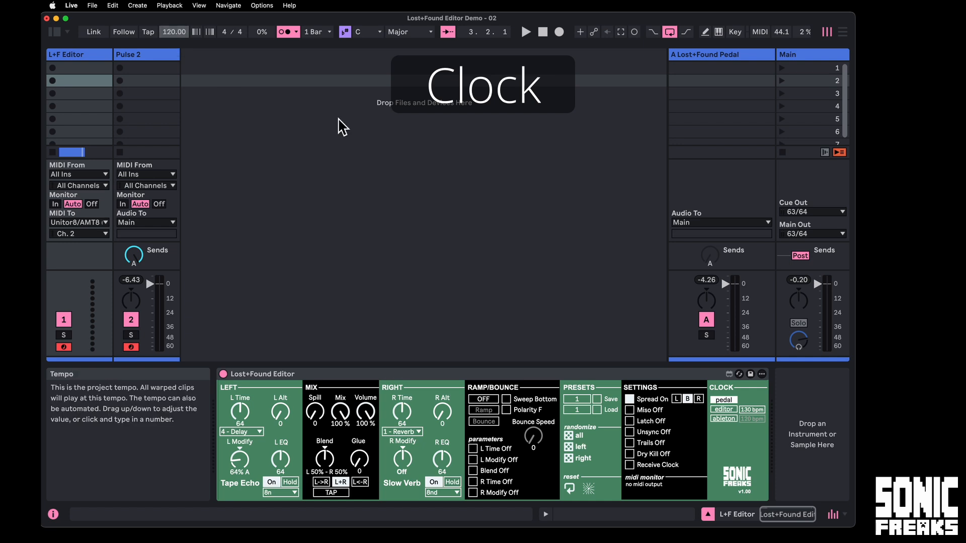
click(723, 419)
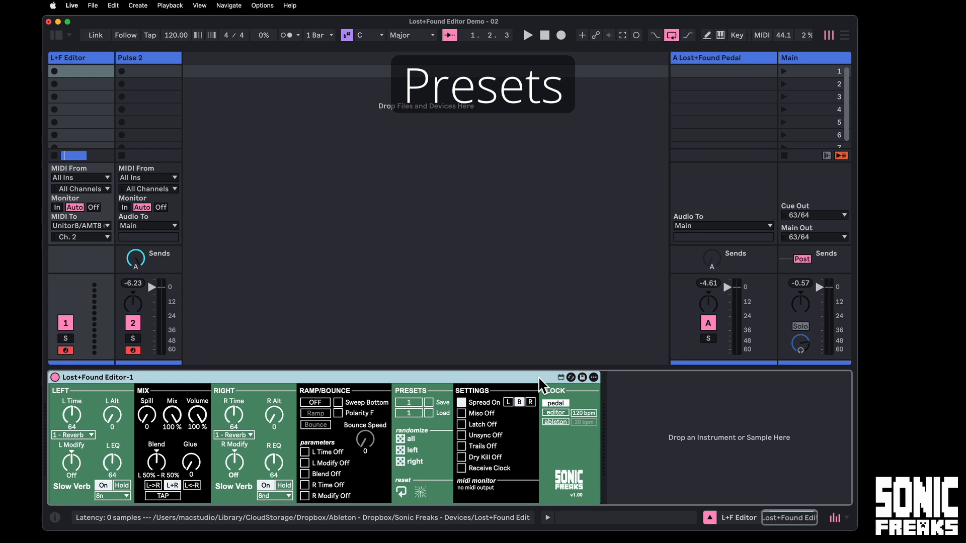
Save the Lost+Found Editor device's current settings as a preset named "test setting".
click(582, 378)
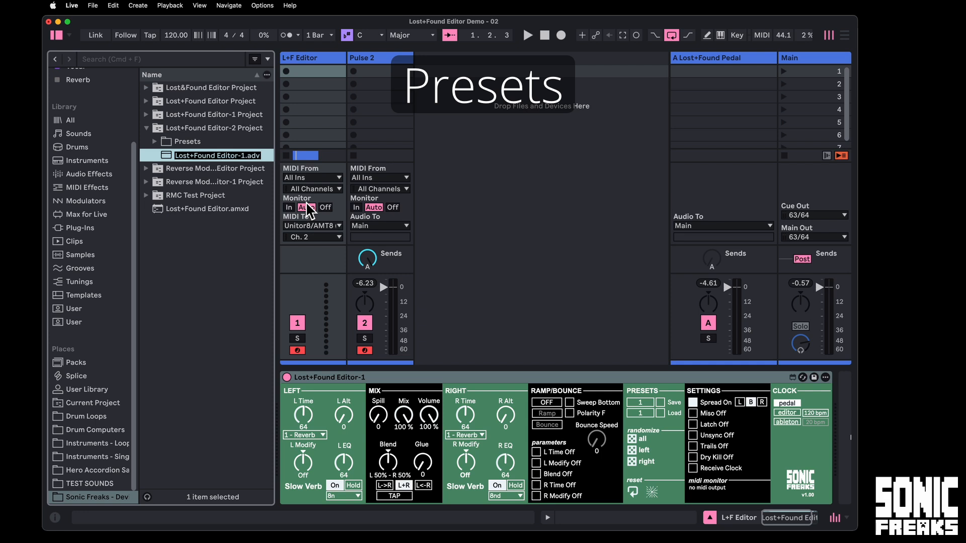
text(te)
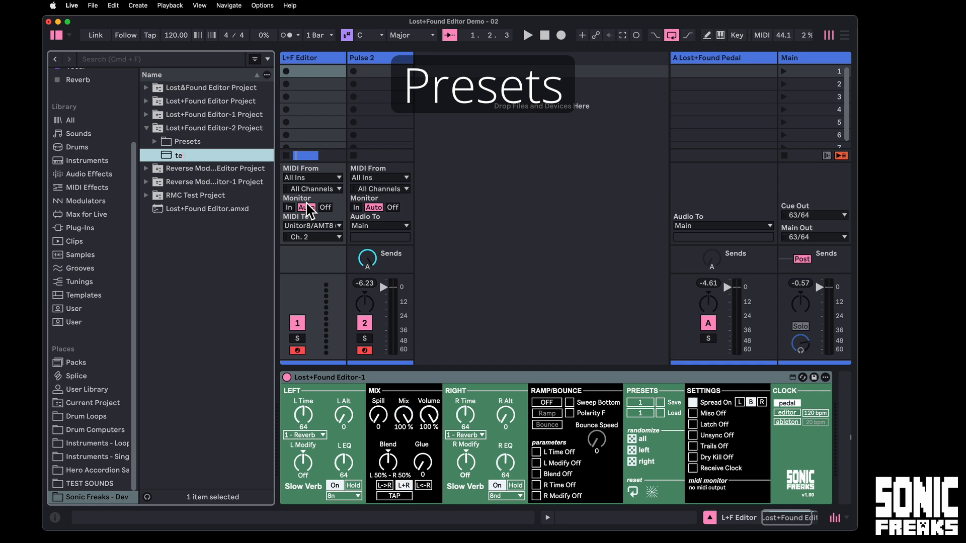
text(st setting)
key(Return)
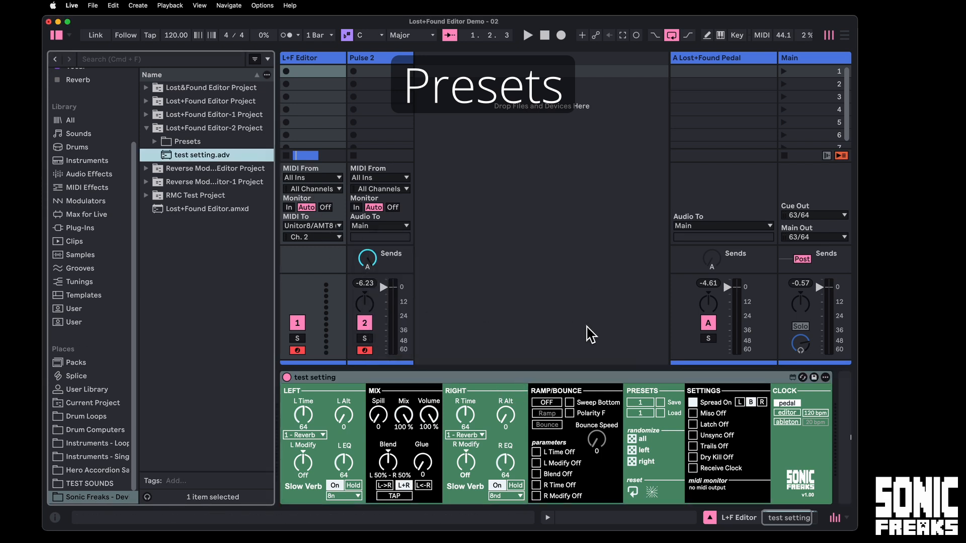
Randomize all of the device's parameters twice and save the result as a preset named "test 2".
click(633, 439)
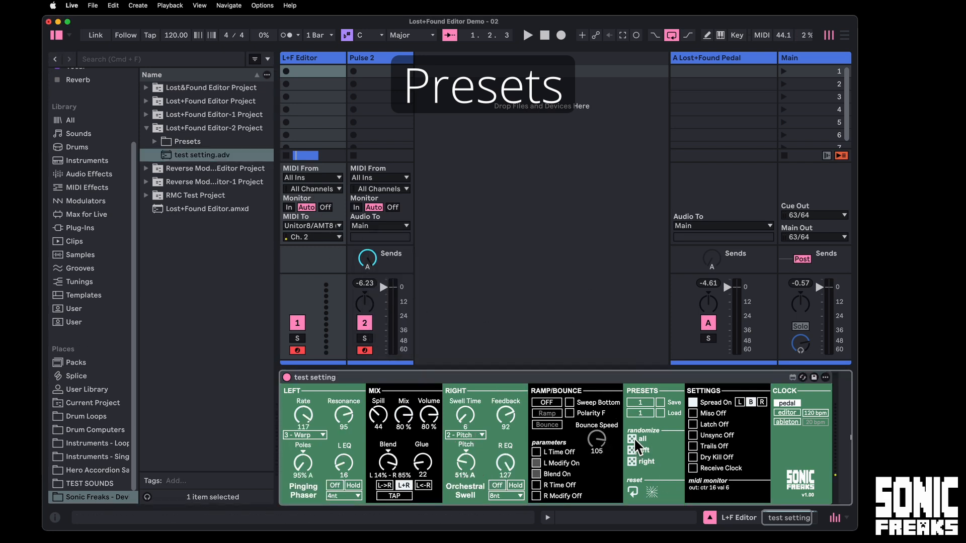
click(632, 439)
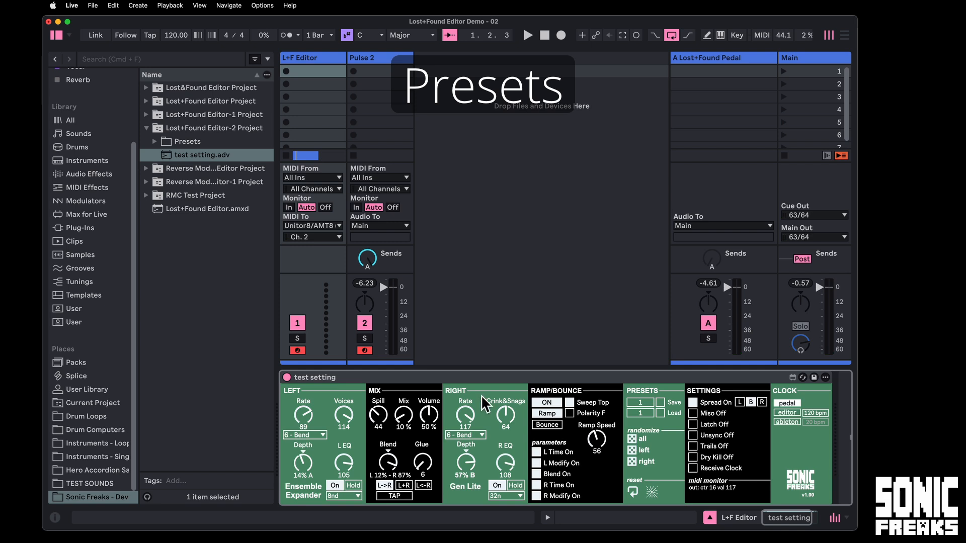
click(815, 377)
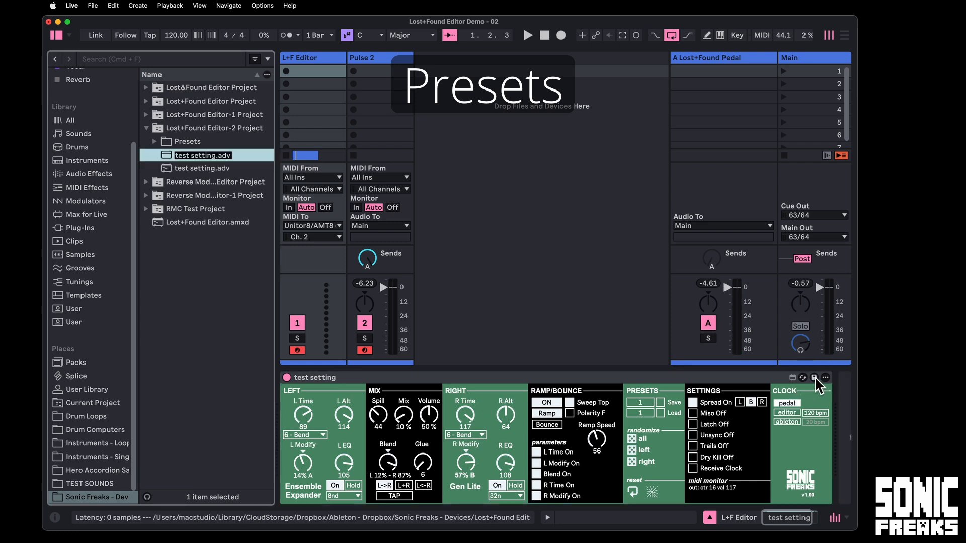
text(test 2)
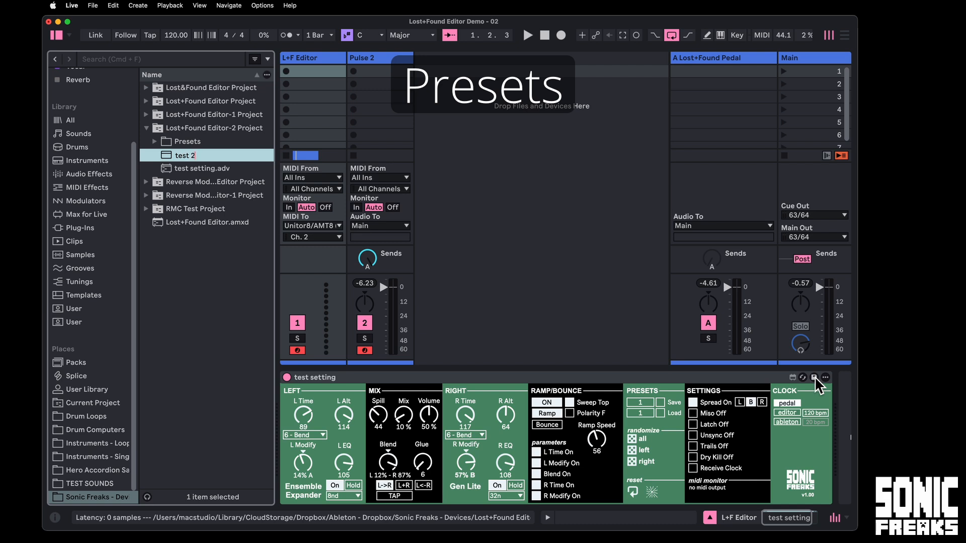
key(Return)
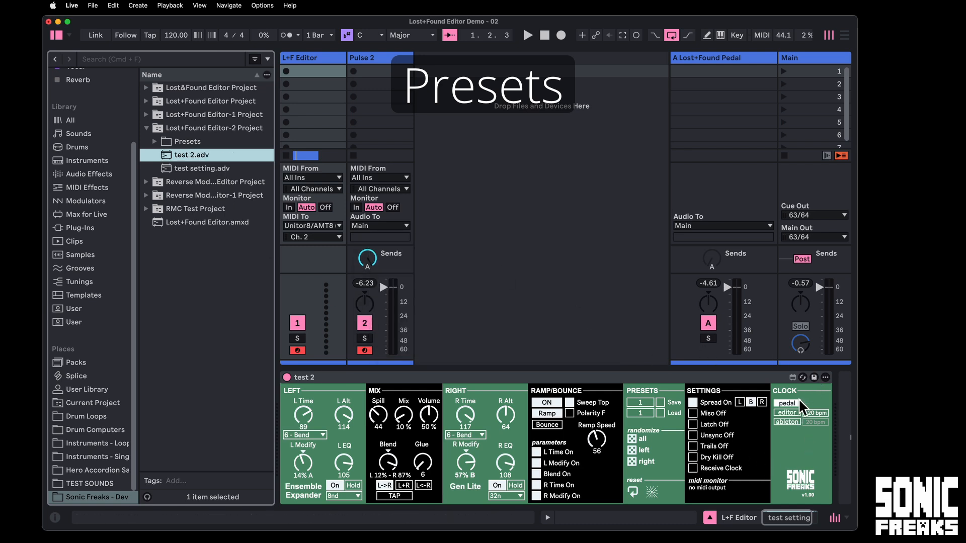
Hot-swap the device's presets between "test setting.adv" and "test 2.adv", ending with "test 2.adv" loaded.
click(802, 377)
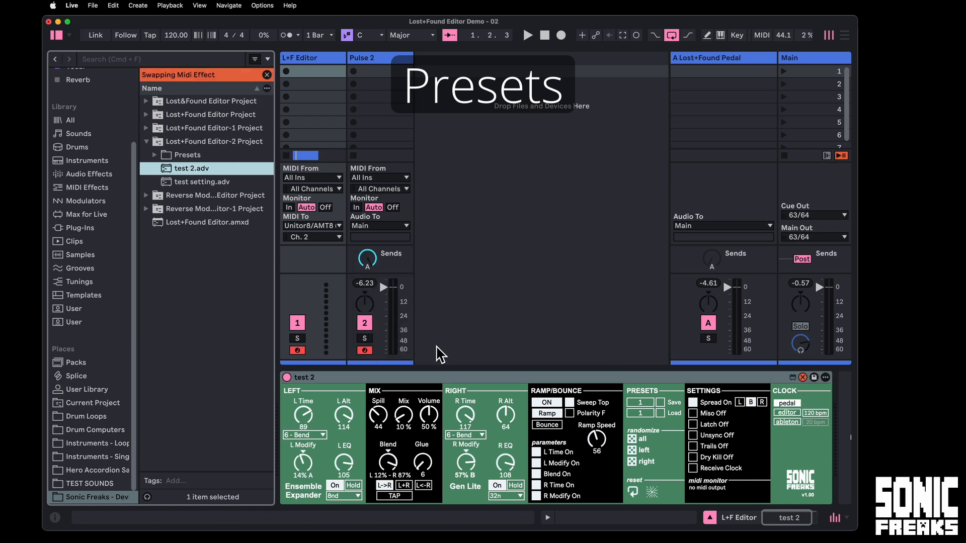
double_click(200, 184)
double_click(188, 170)
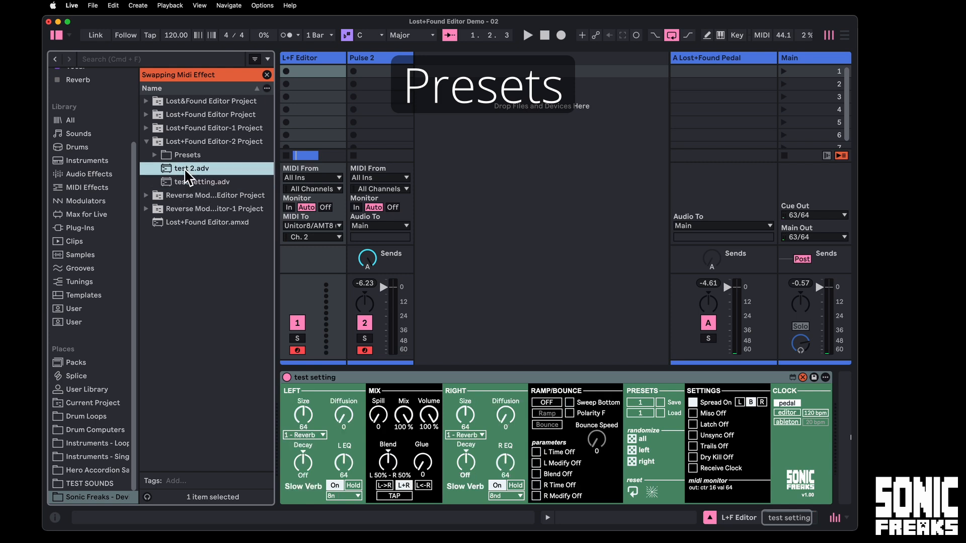
double_click(193, 182)
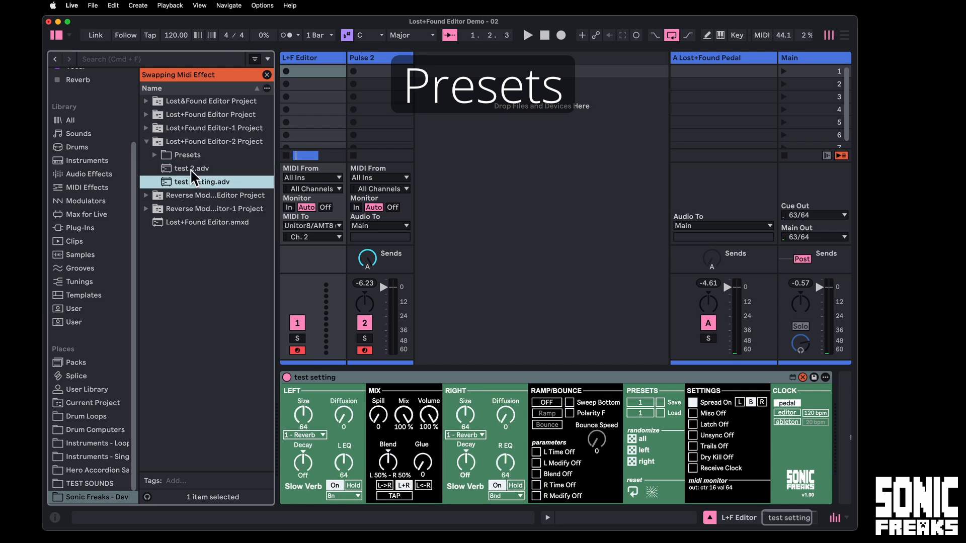
double_click(190, 170)
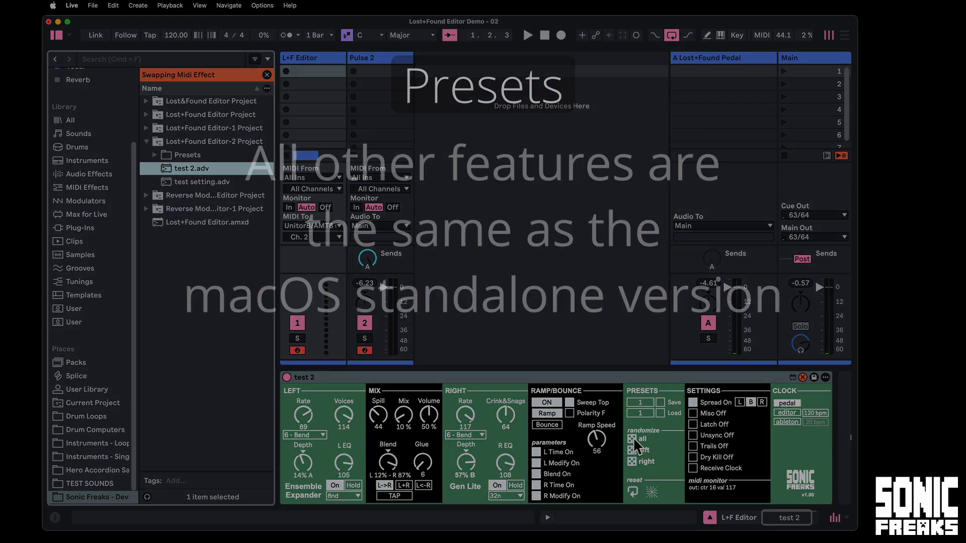